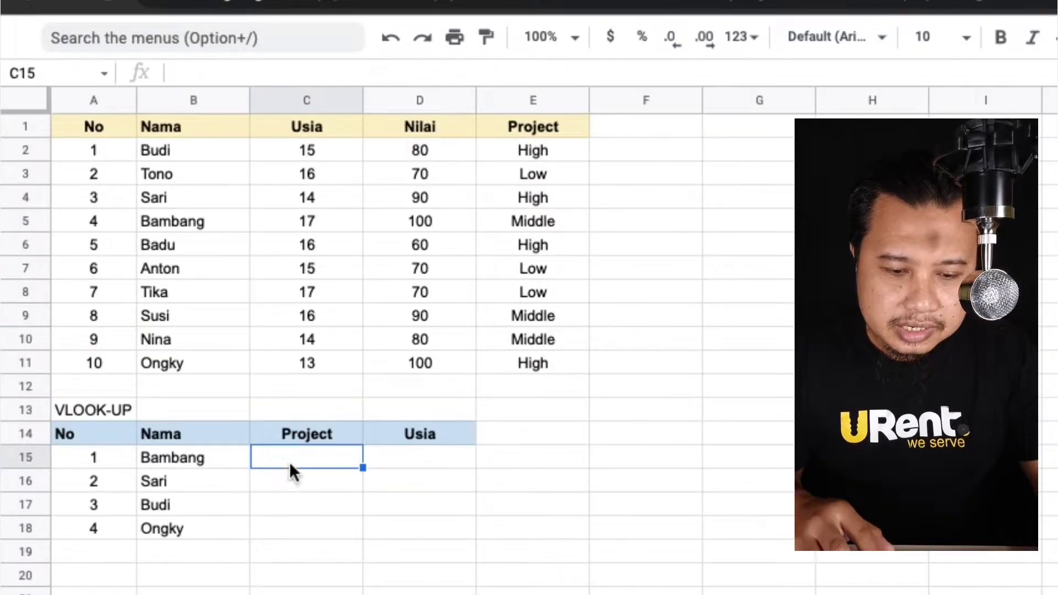
Enter =VLOOKUP(B15,$B$2:$E$11,4,false) in C15 and fill it down to C18.
left_click(321, 442)
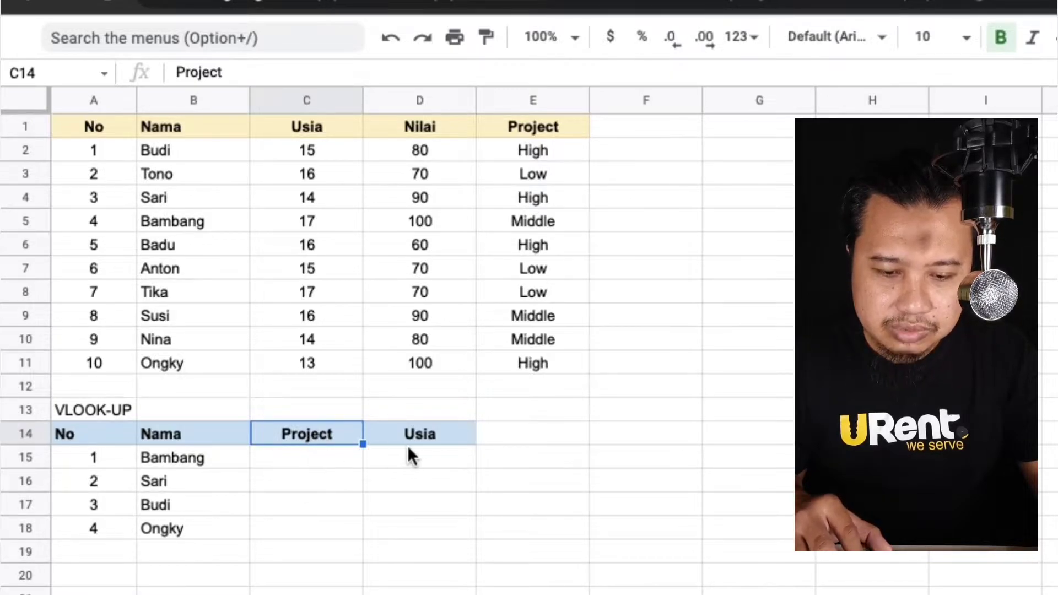
left_click(310, 461)
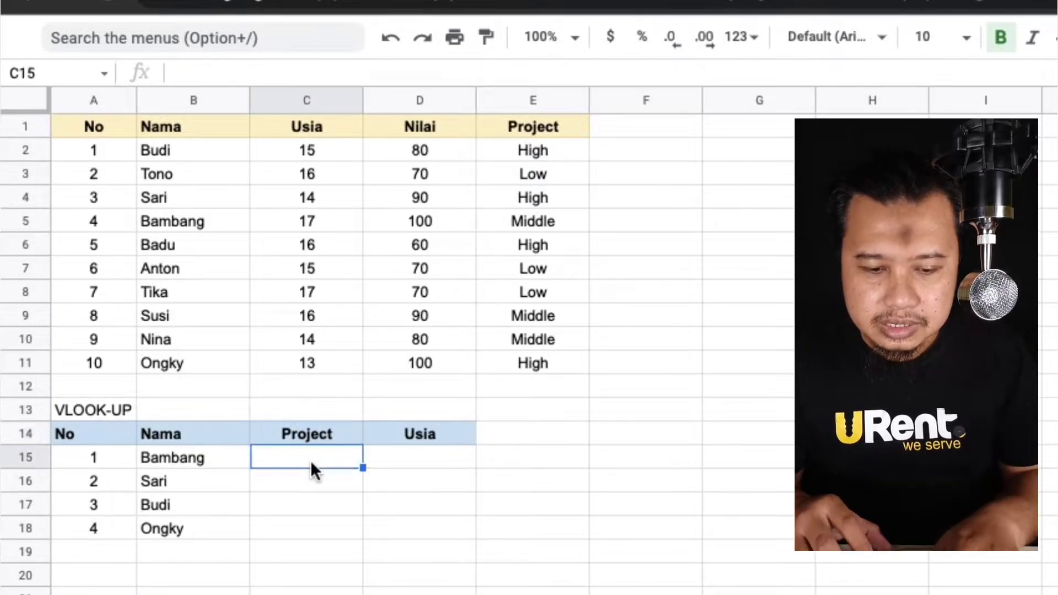
type("=vlo")
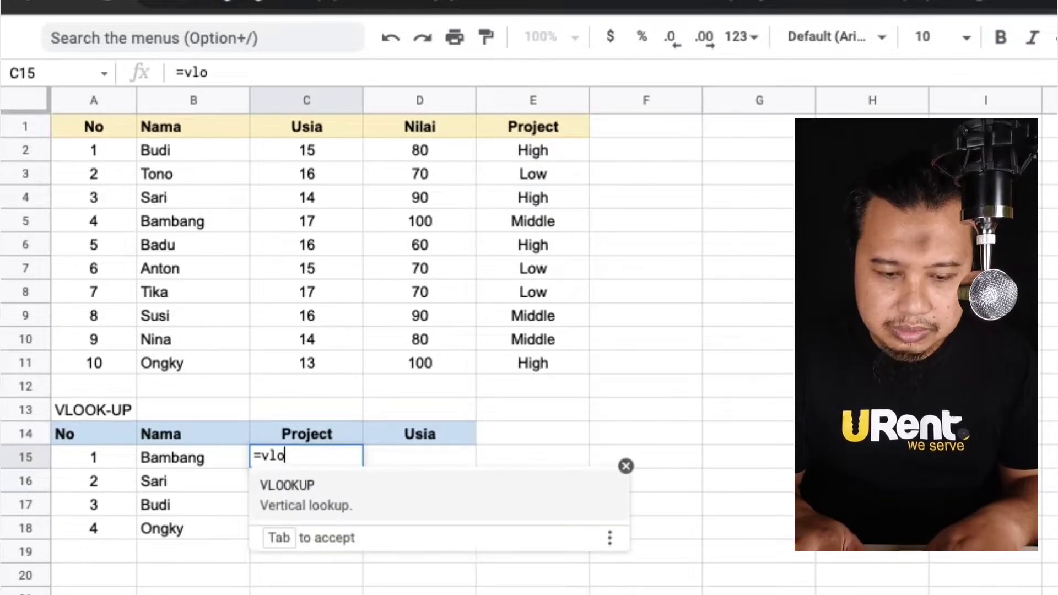
key("Tab")
key("Left")
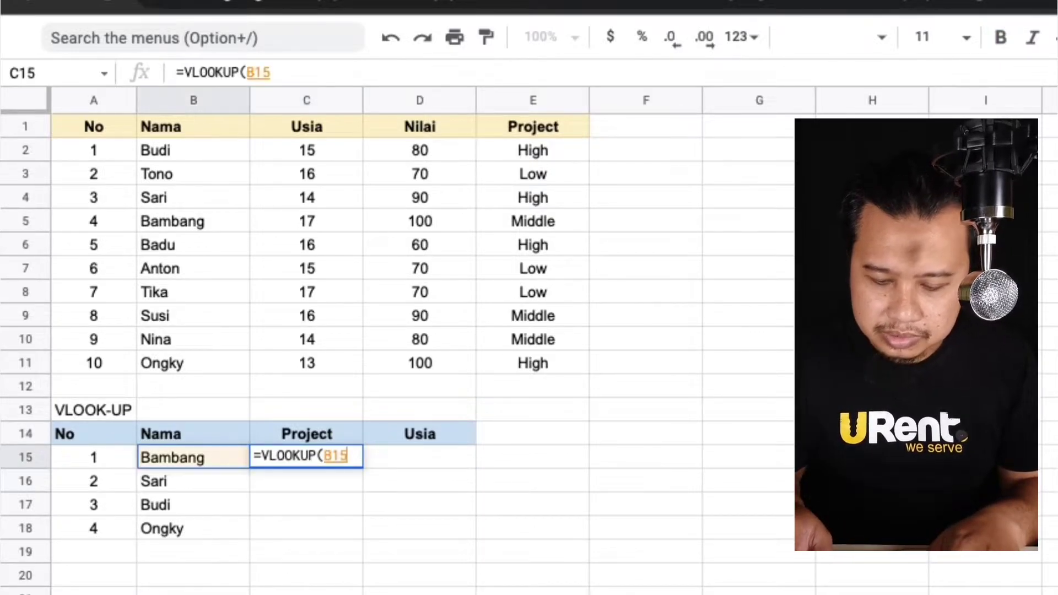
type(",")
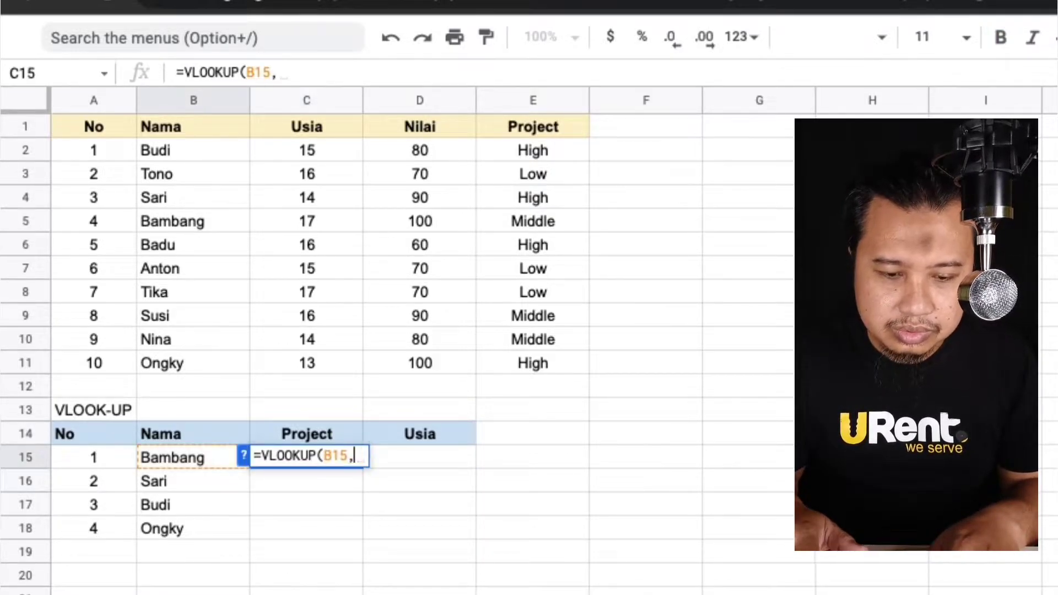
left_click(186, 152)
key("shift+Right")
key("shift+Right")
key("shift+Right")
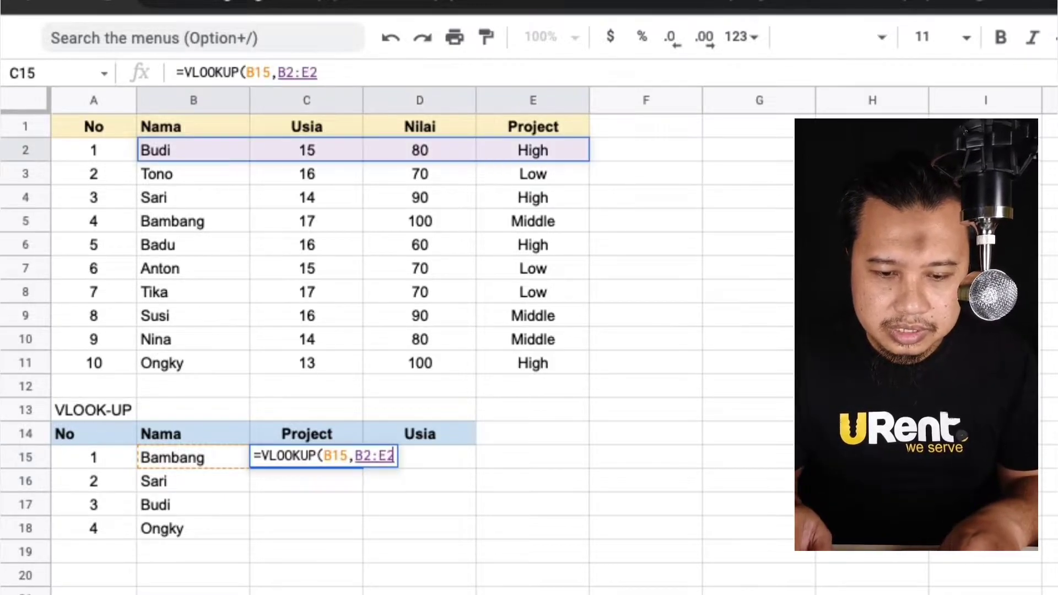
key("shift+super+Down")
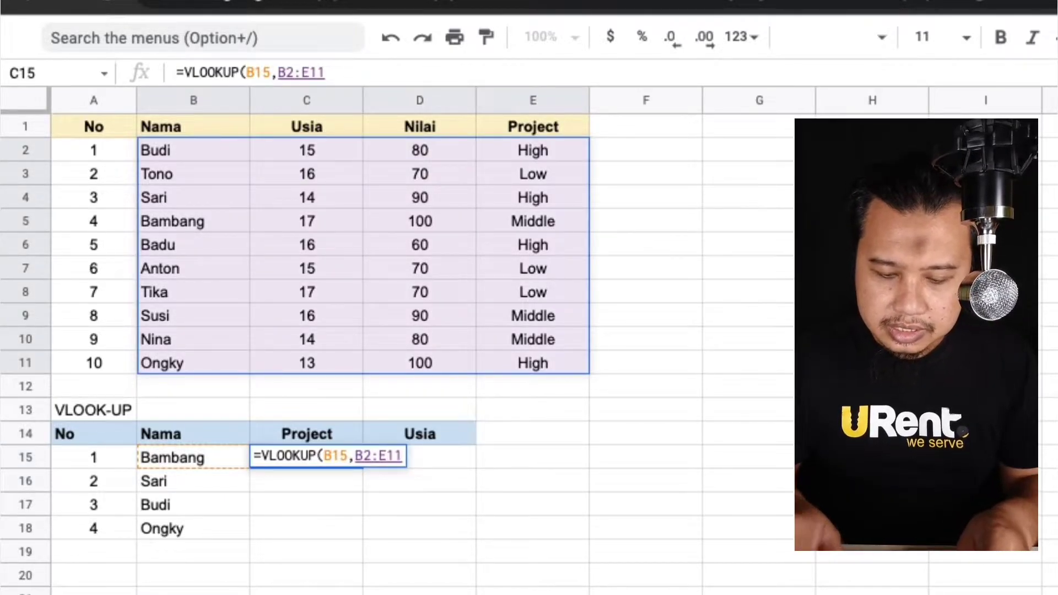
key("F4")
type(",")
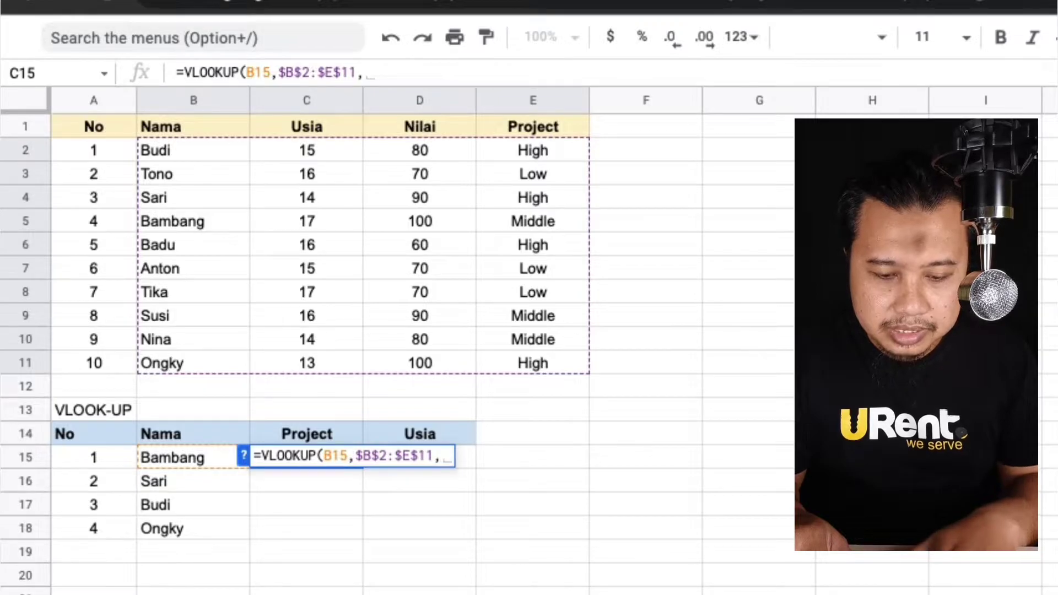
type("4,false)")
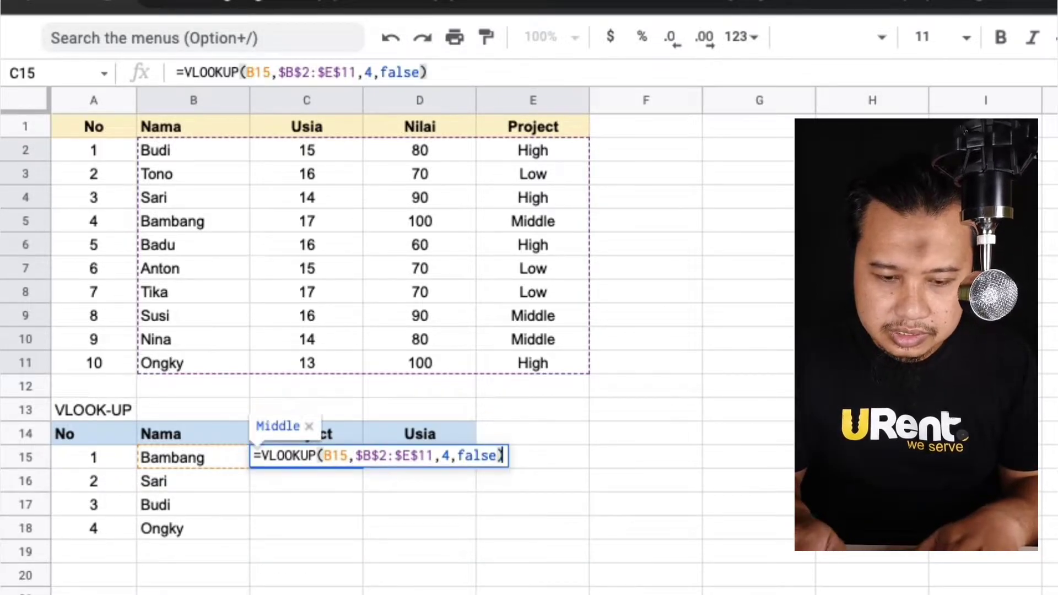
key("Return")
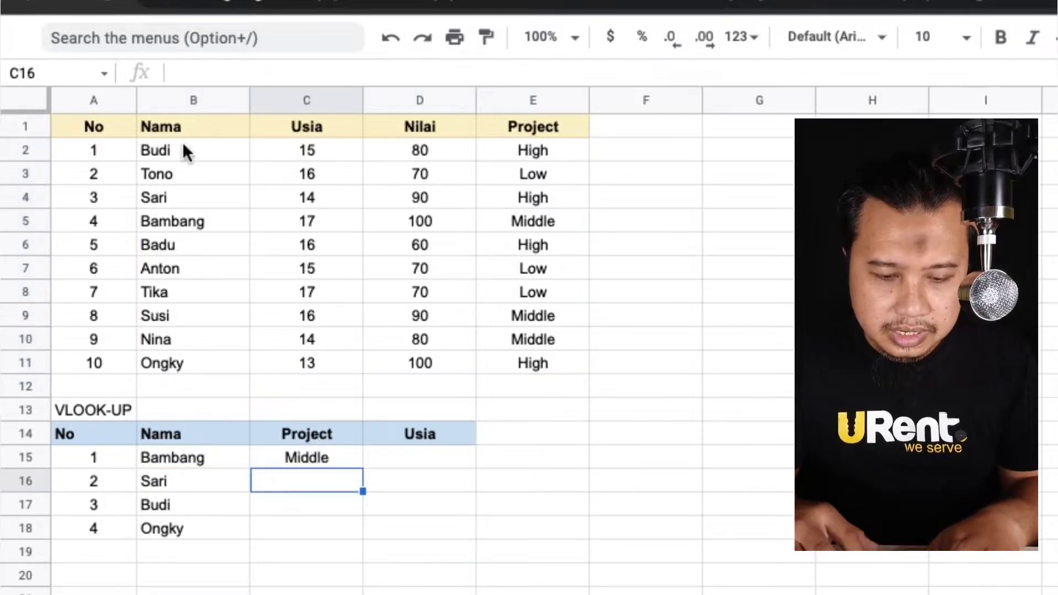
left_click(344, 463)
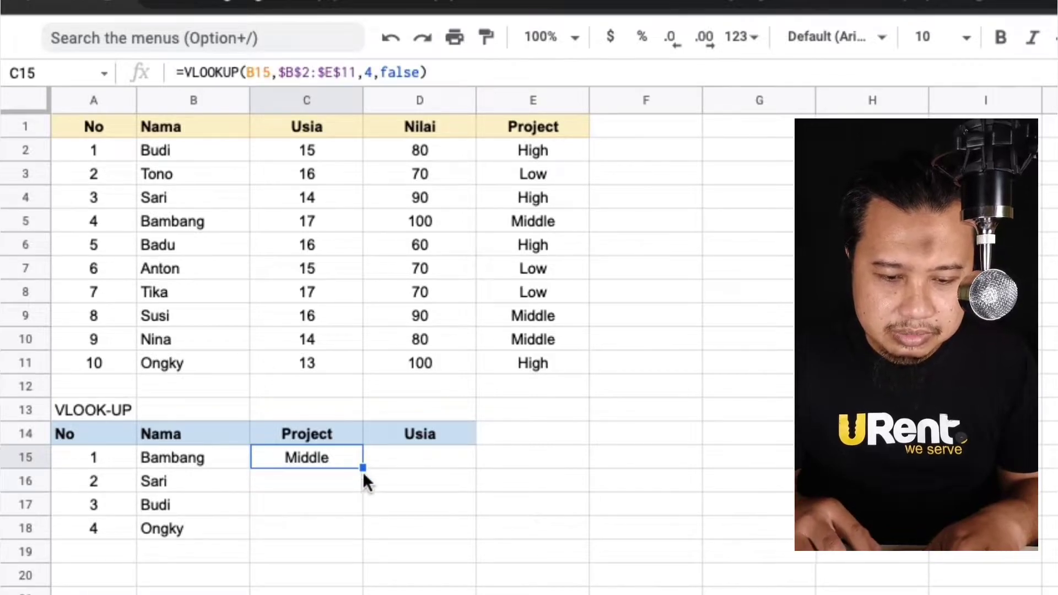
left_click_drag(361, 468, 355, 535)
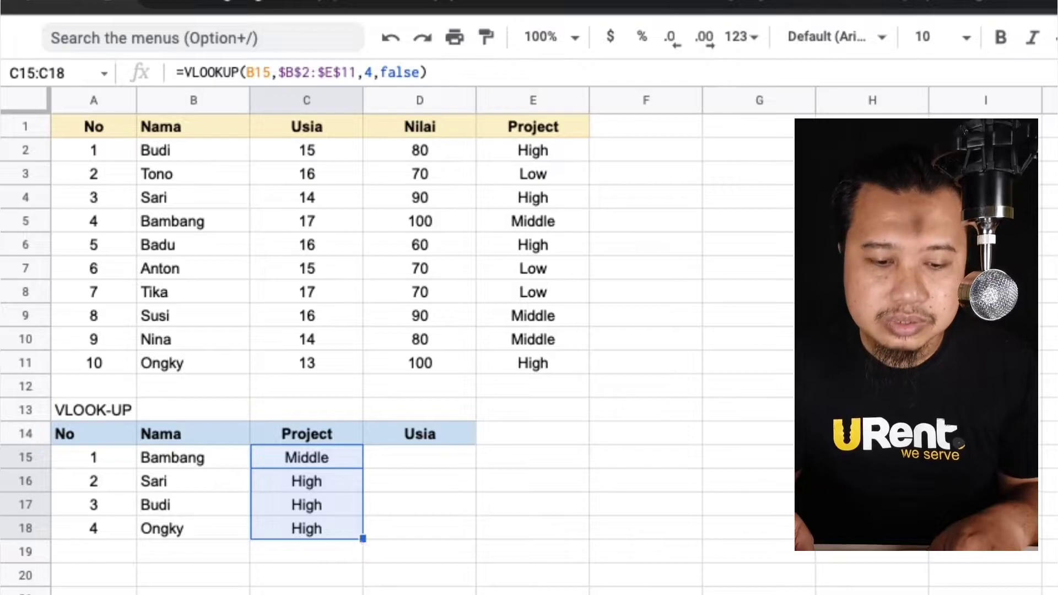
Clear the lookup formulas from C15 through C18.
key("Up")
key("Down")
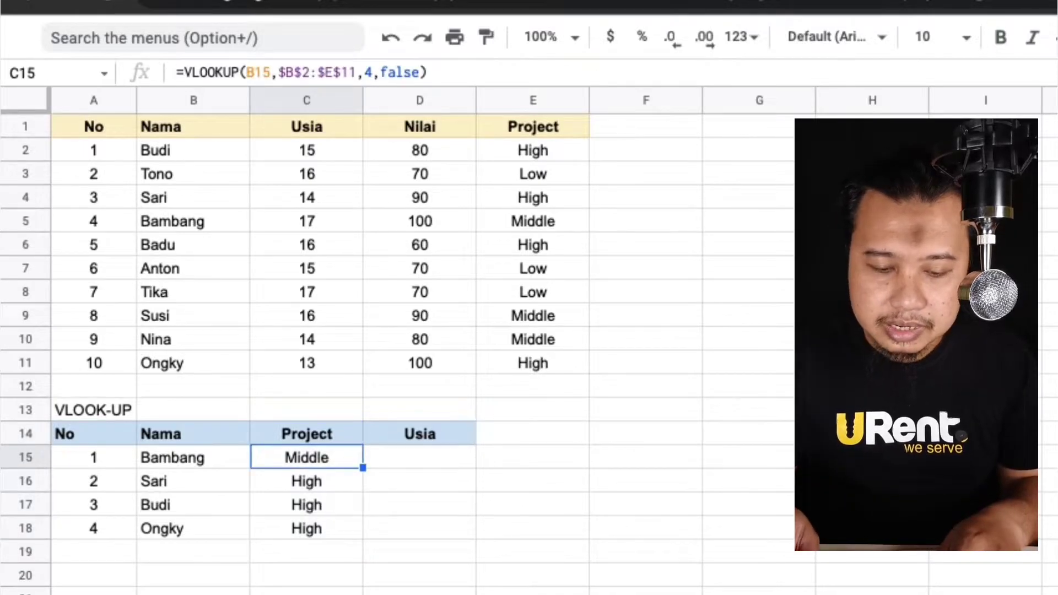
key("shift+super+Down")
key("BackSpace")
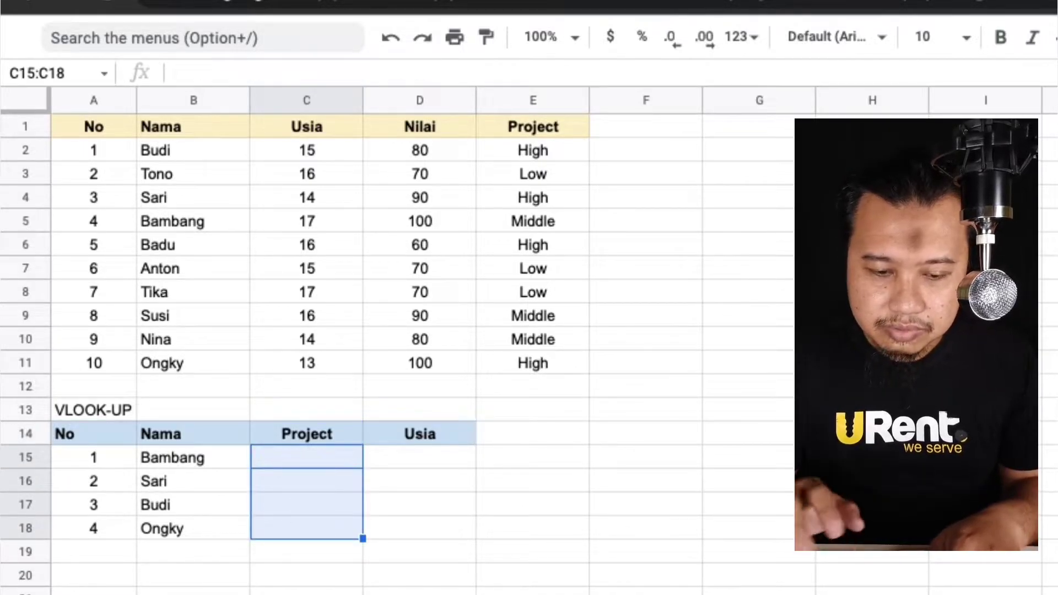
key("Up")
key("Down")
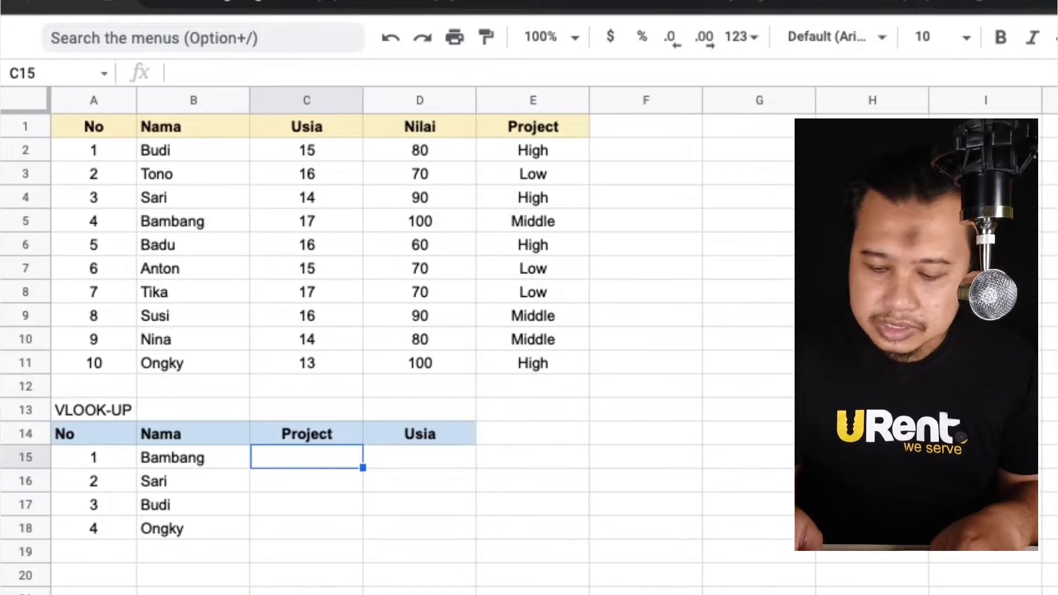
Begin an ARRAYFORMULA-wrapped VLOOKUP in C15 using the absolute search range $B$15:$B$18.
type("=")
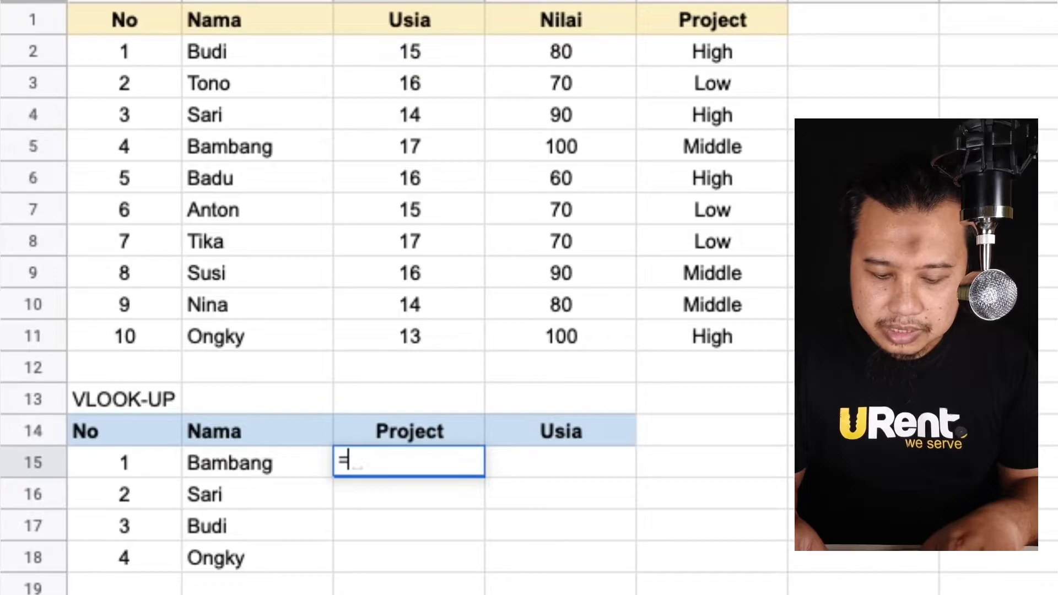
type("arr")
key("Tab")
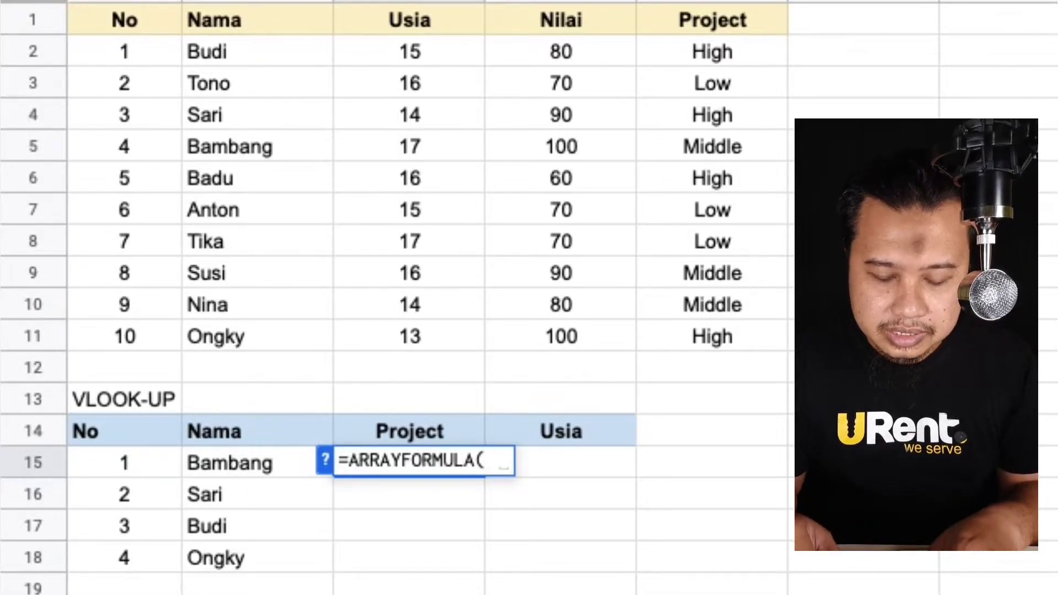
type("vl")
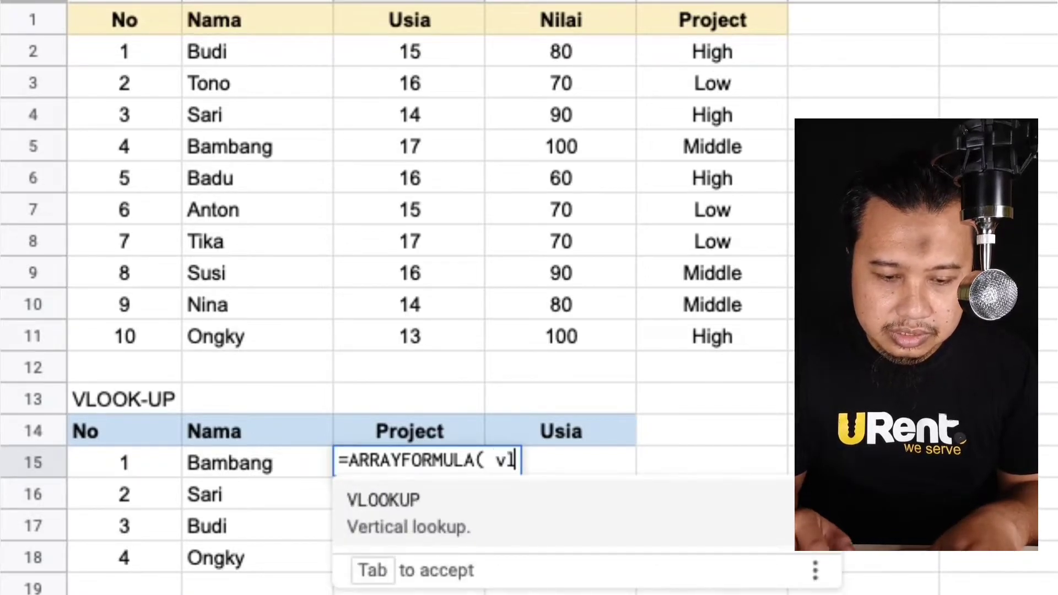
key("Tab")
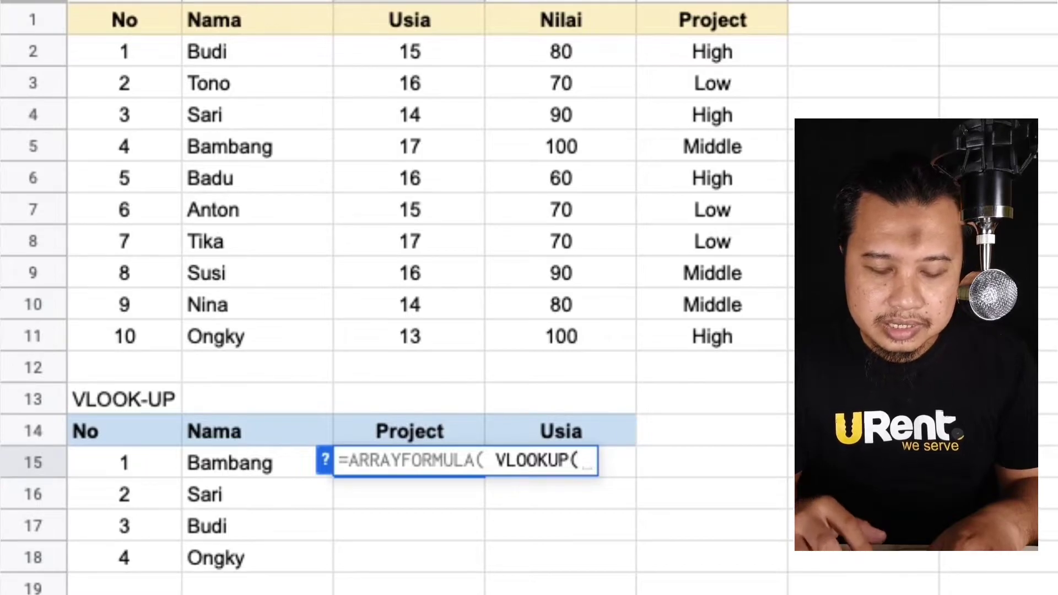
left_click(239, 460)
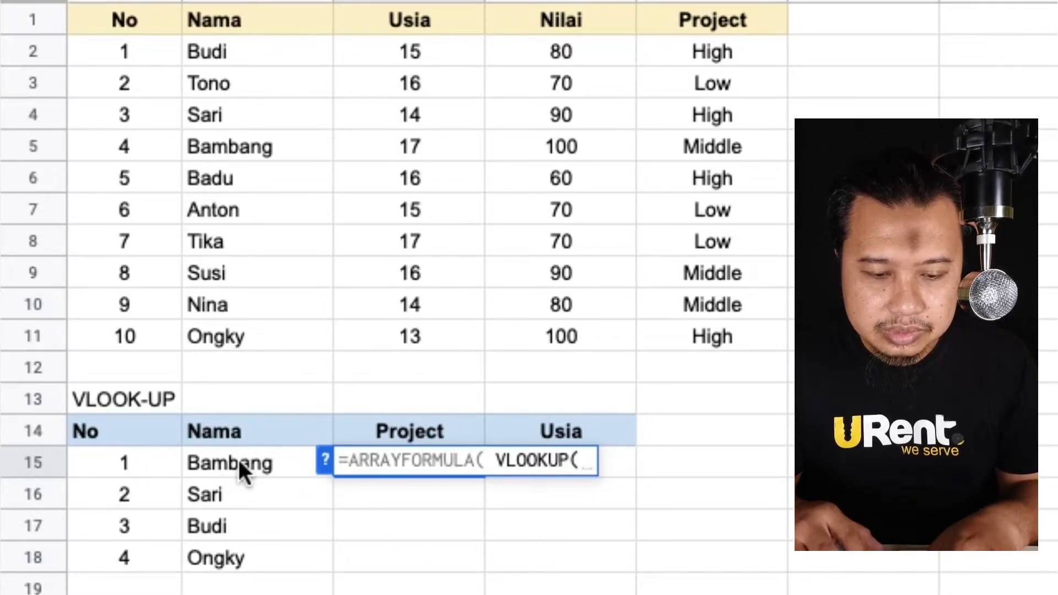
key("ctrl+shift+Down")
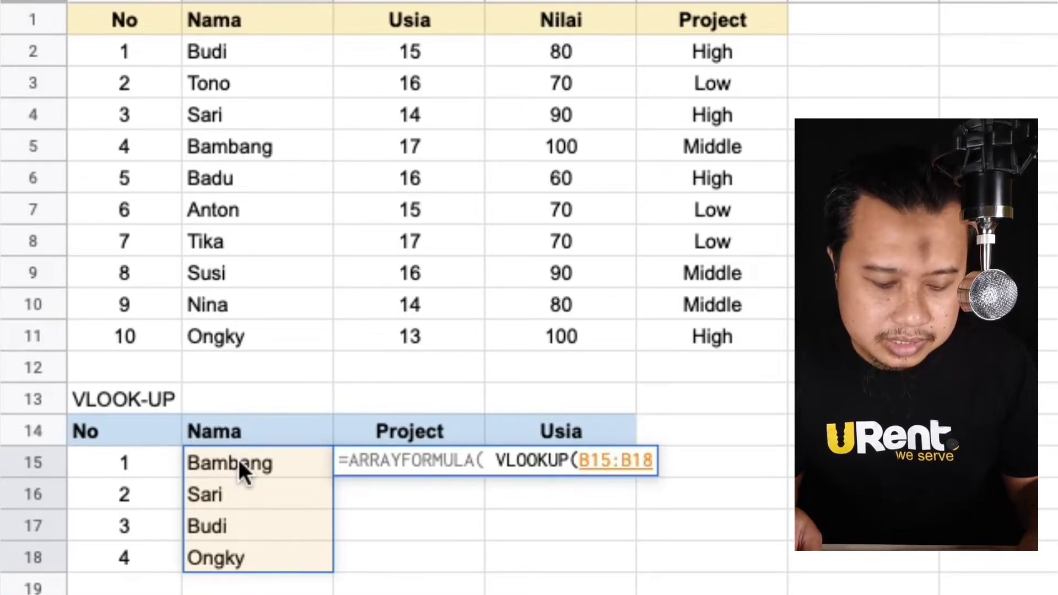
key("F4")
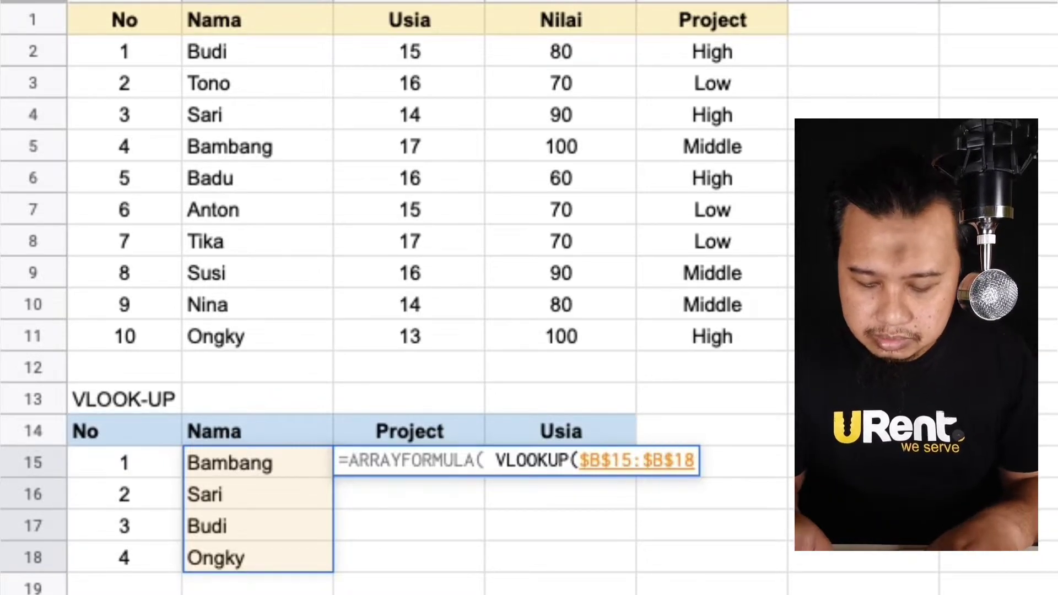
type(",")
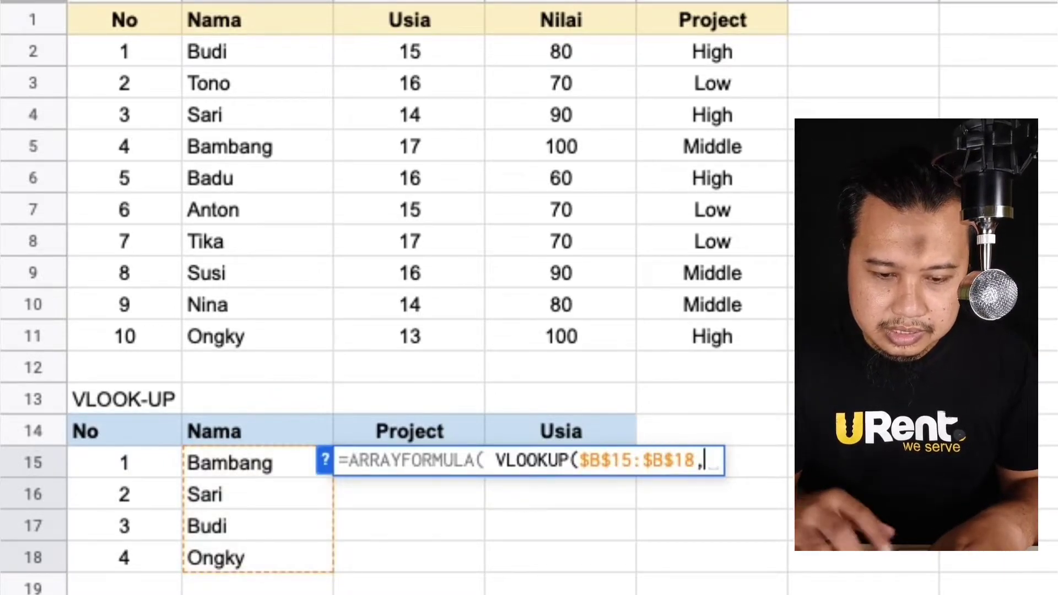
Complete the formula with table $B$2:$E$11, return columns {4,2} and false to fill Project and Usia.
left_click_drag(257, 53, 712, 336)
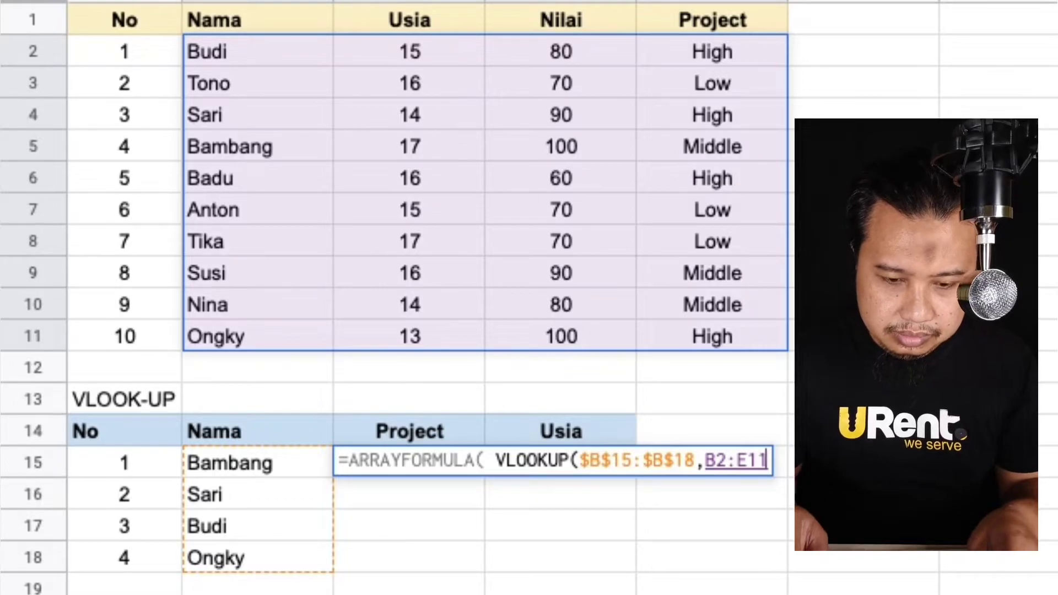
key("F4")
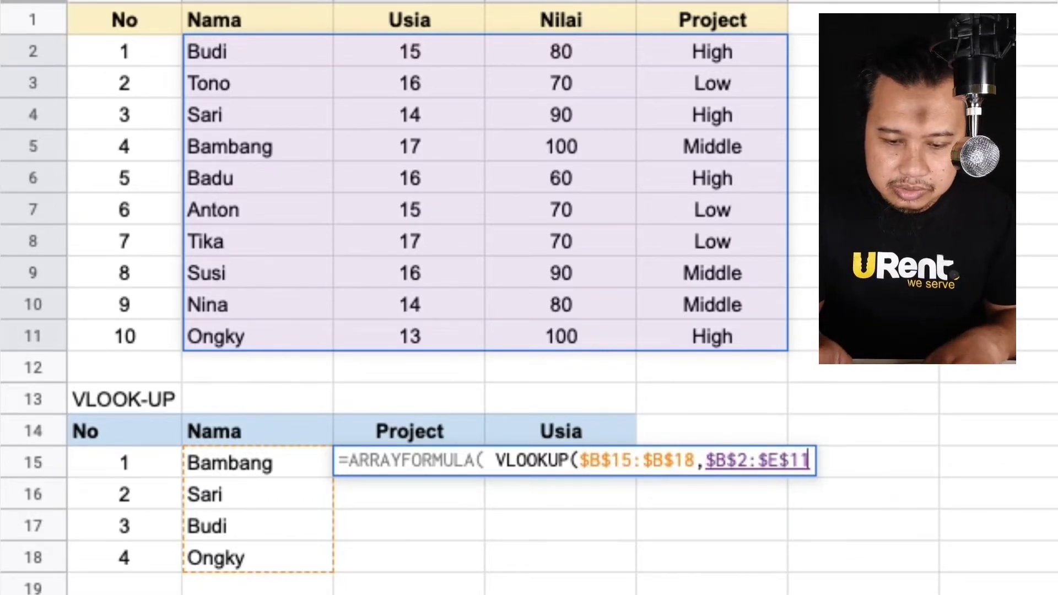
type(",")
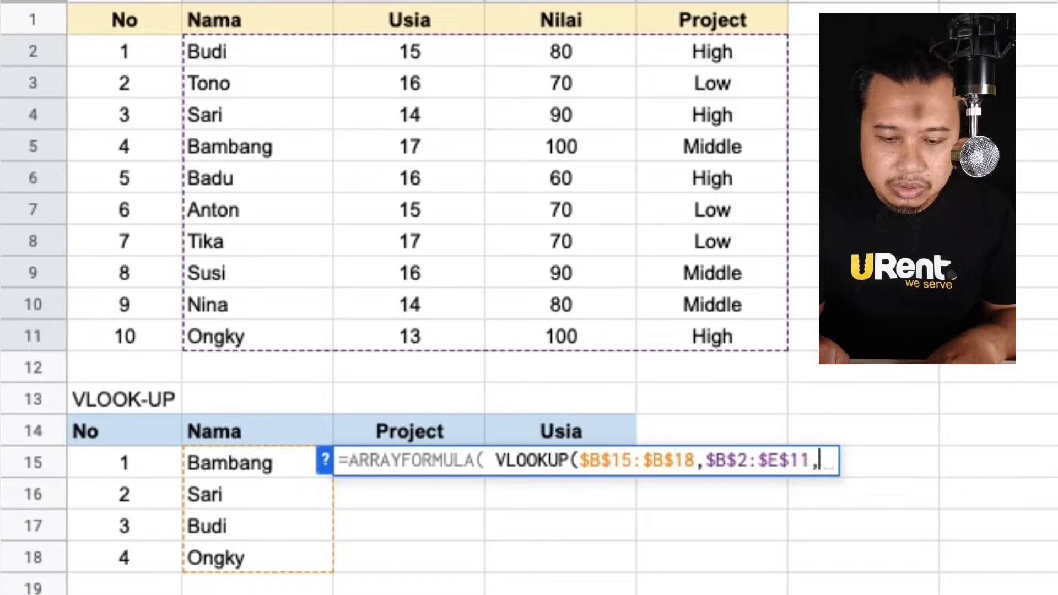
type("{")
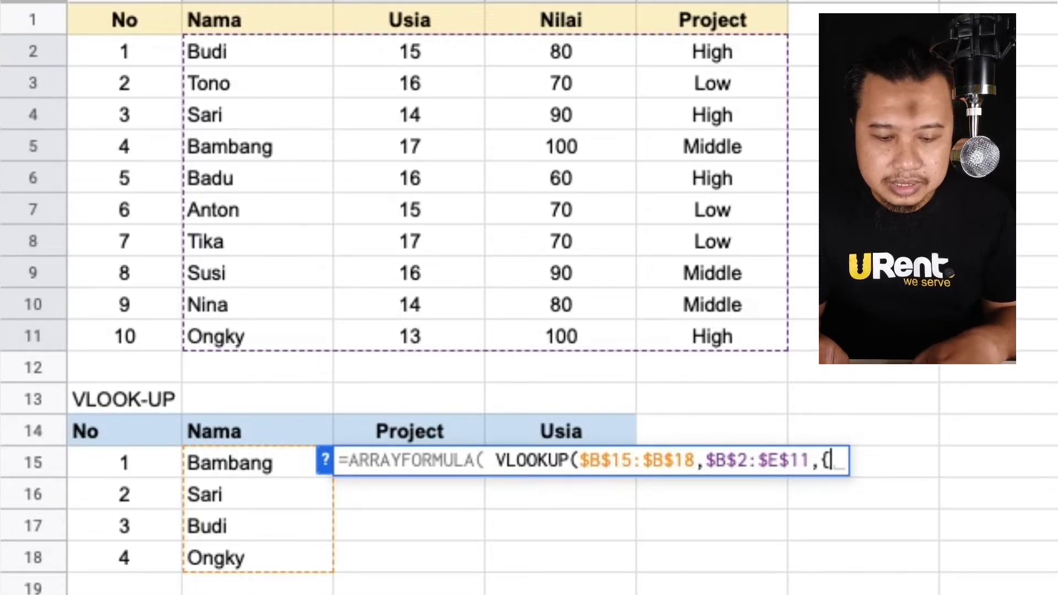
type("4")
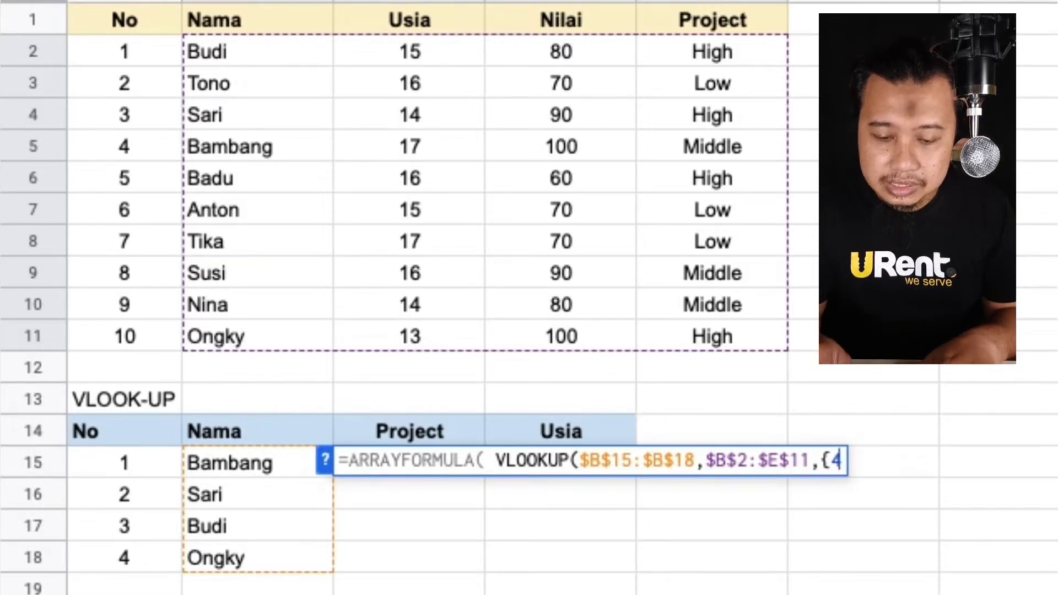
type(", ")
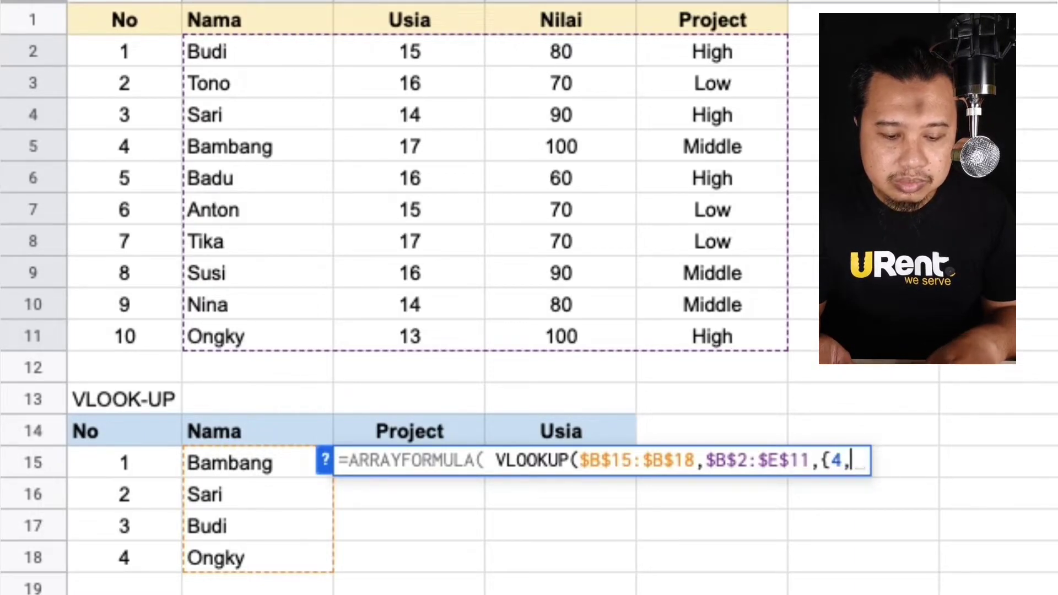
type("2")
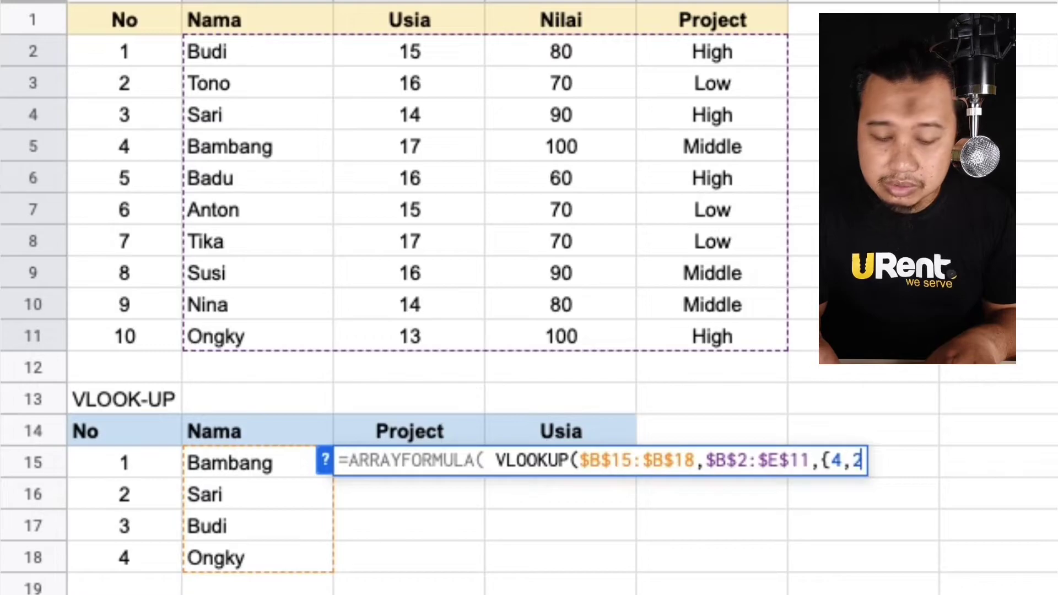
type("},")
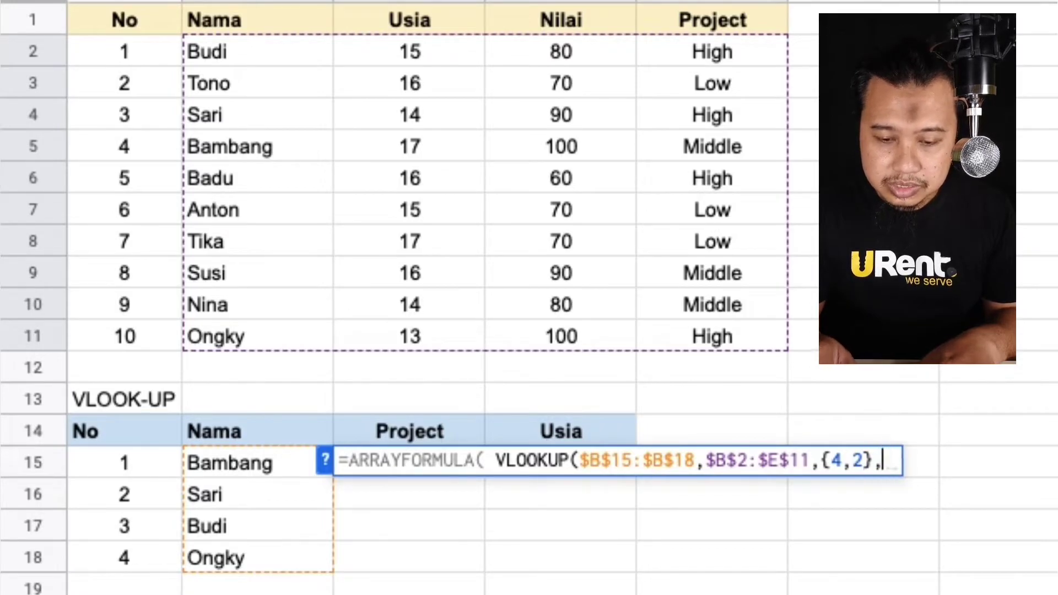
type("false)")
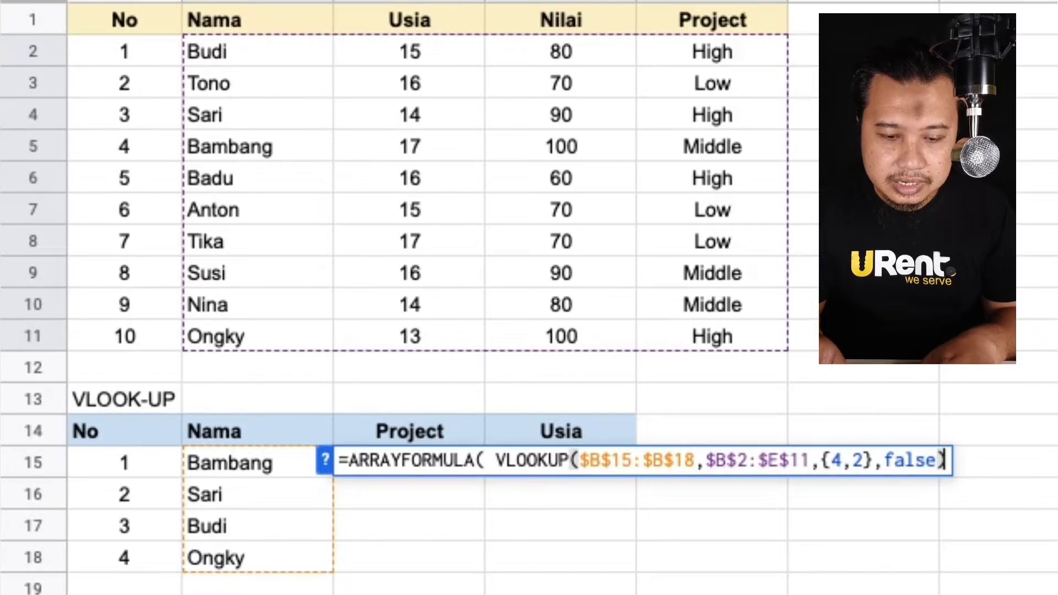
key("Return")
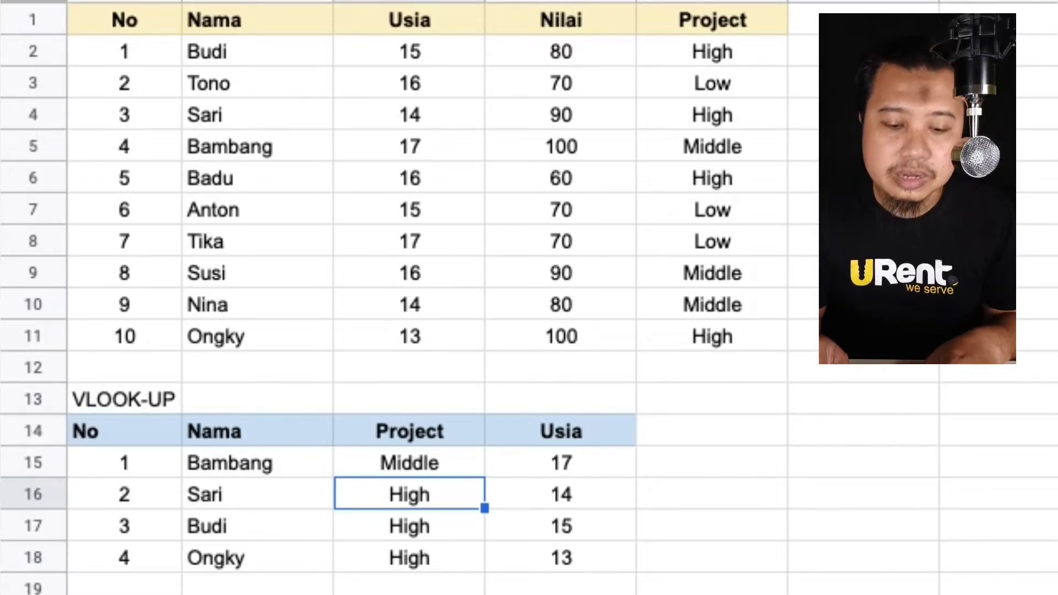
Insert four blank rows above the VLOOKUP table.
left_click(410, 462)
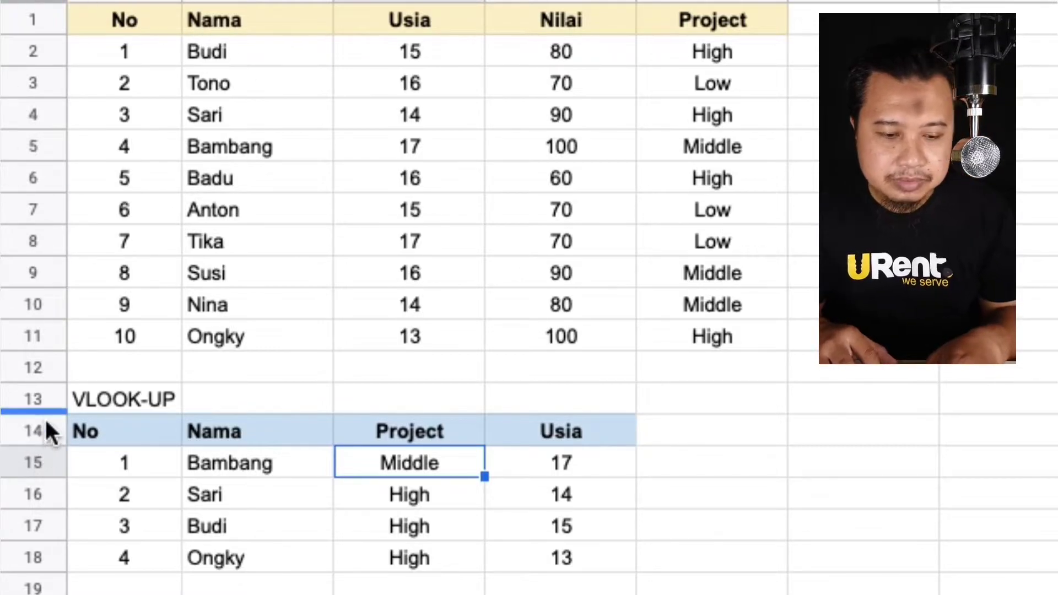
left_click_drag(38, 396, 39, 490)
right_click(38, 489)
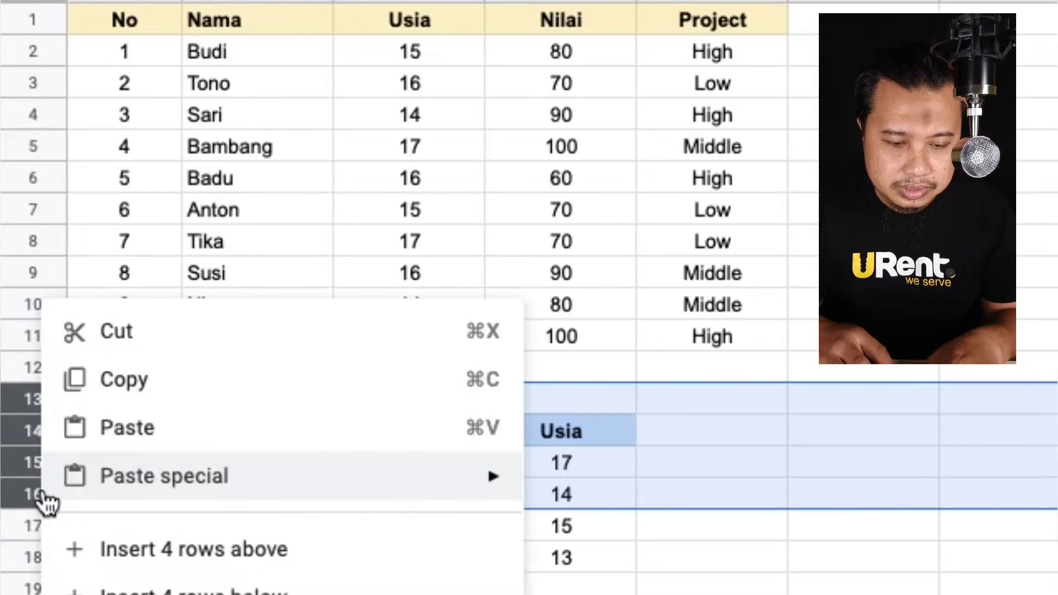
left_click(345, 569)
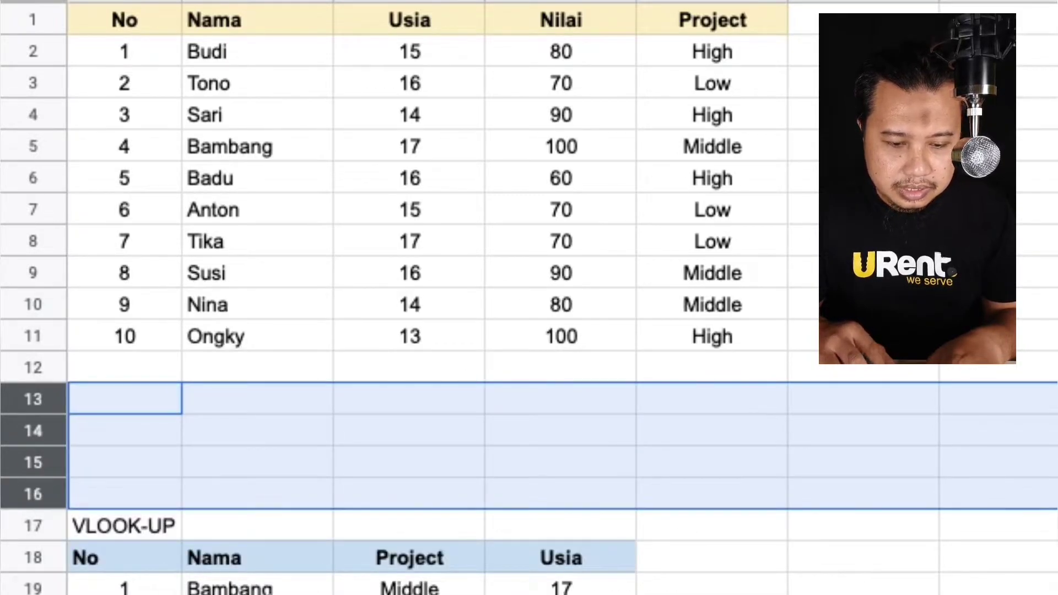
Move the VLOOKUP table block so it starts at G1, beside the data table.
left_click(272, 592)
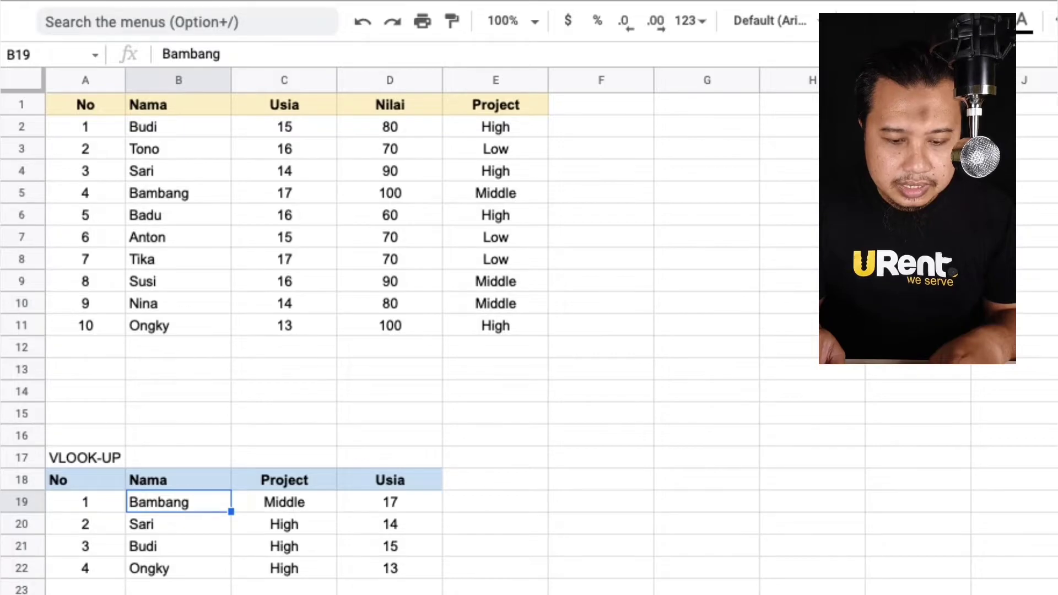
key("Right")
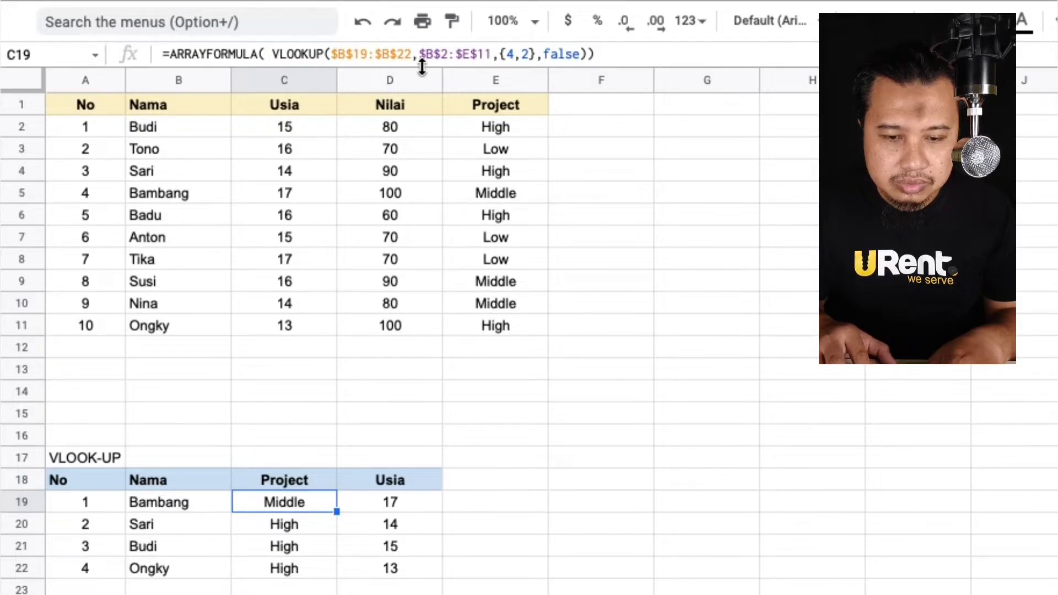
left_click(169, 131)
left_click(521, 326, "shift")
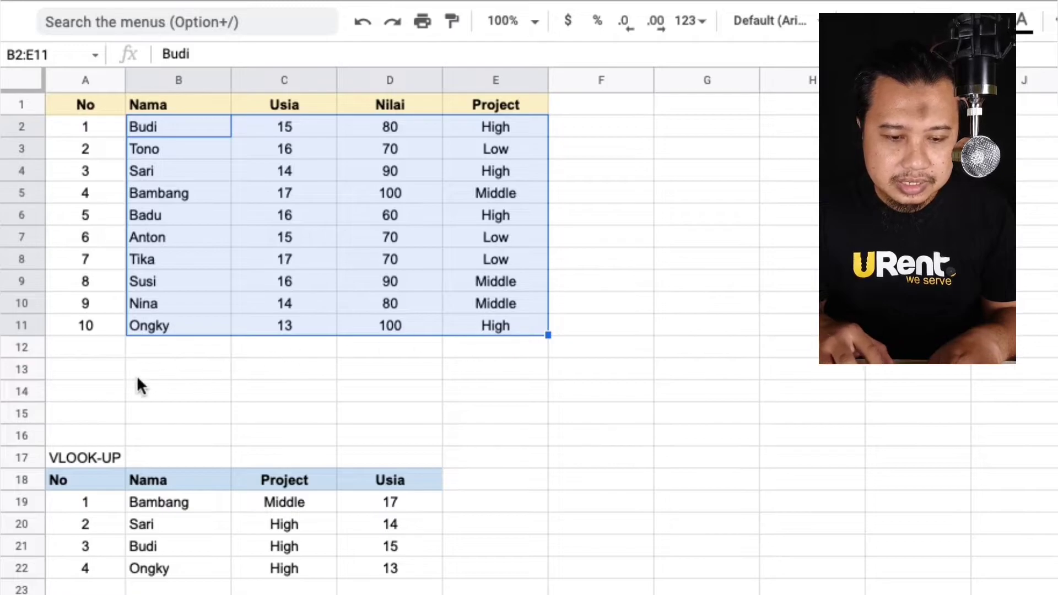
left_click(77, 457)
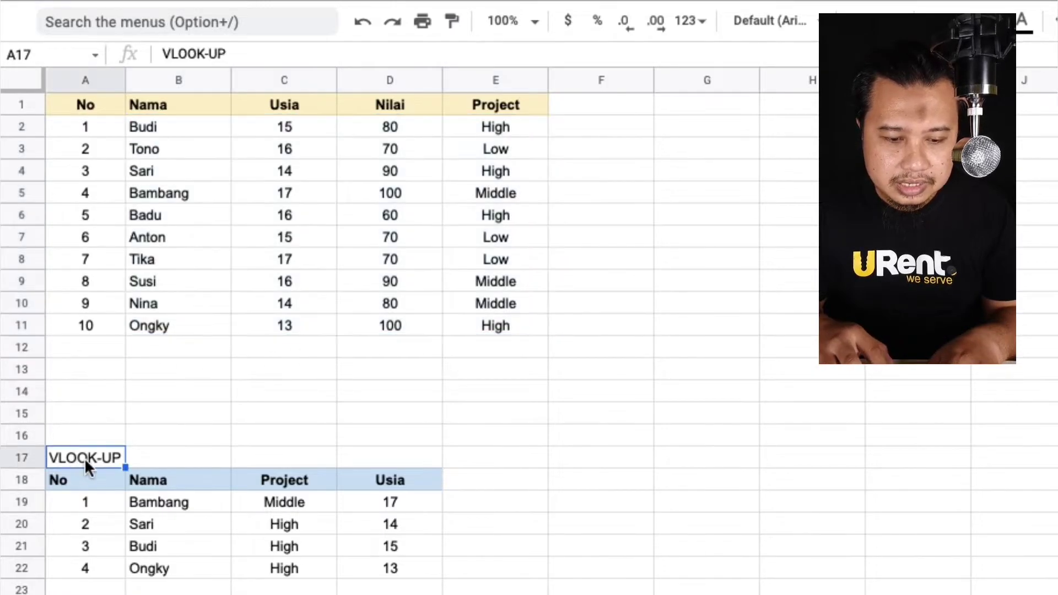
left_click(404, 570, "shift")
left_click_drag(74, 446, 676, 103)
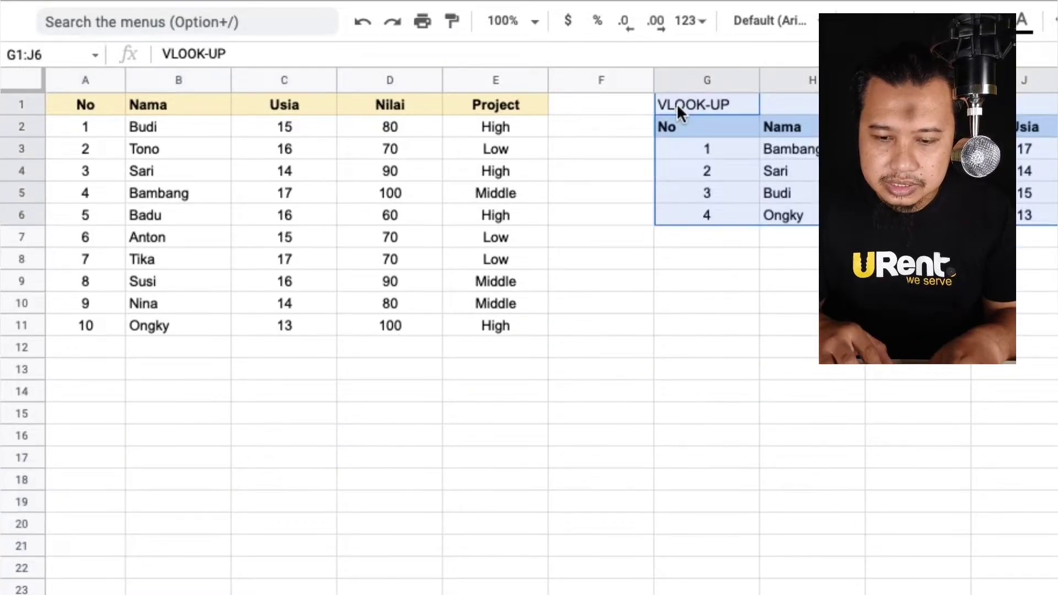
Add a data row 11, Romi, 14, 90, High in row 12 below the data table.
left_click(88, 349)
type("11")
key("Tab")
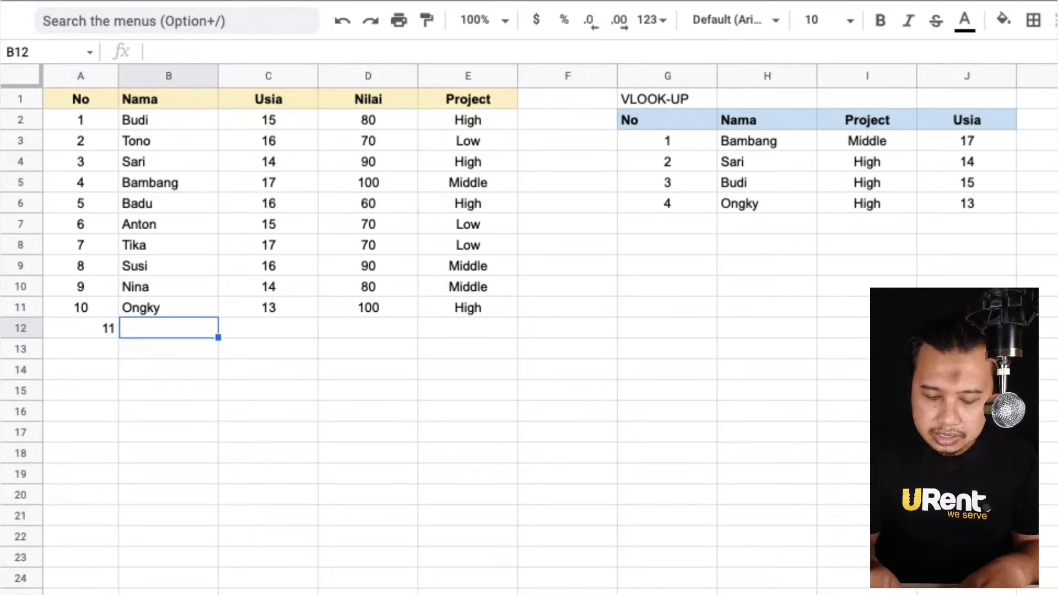
type("Romi")
key("Tab")
type("14")
key("Tab")
type("90")
key("Tab")
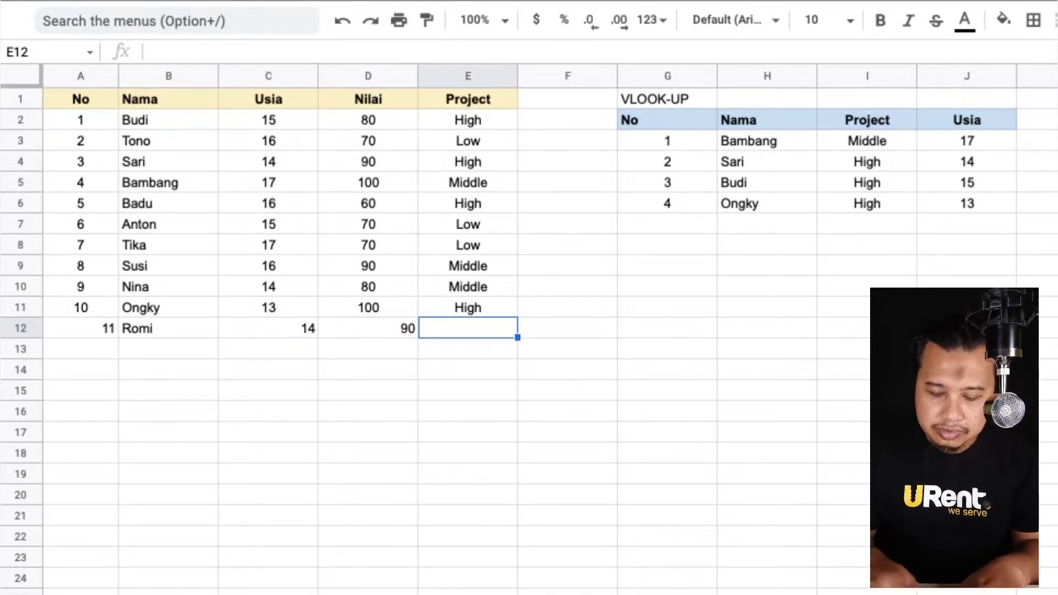
type("High")
key("Return")
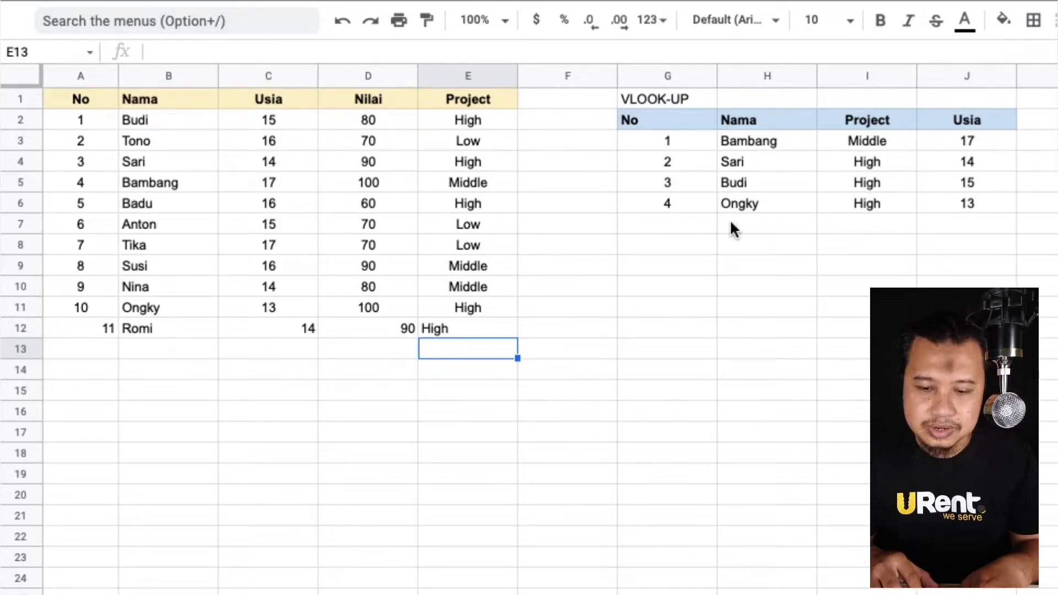
Clear the new entries from A12 through E12.
left_click(464, 328)
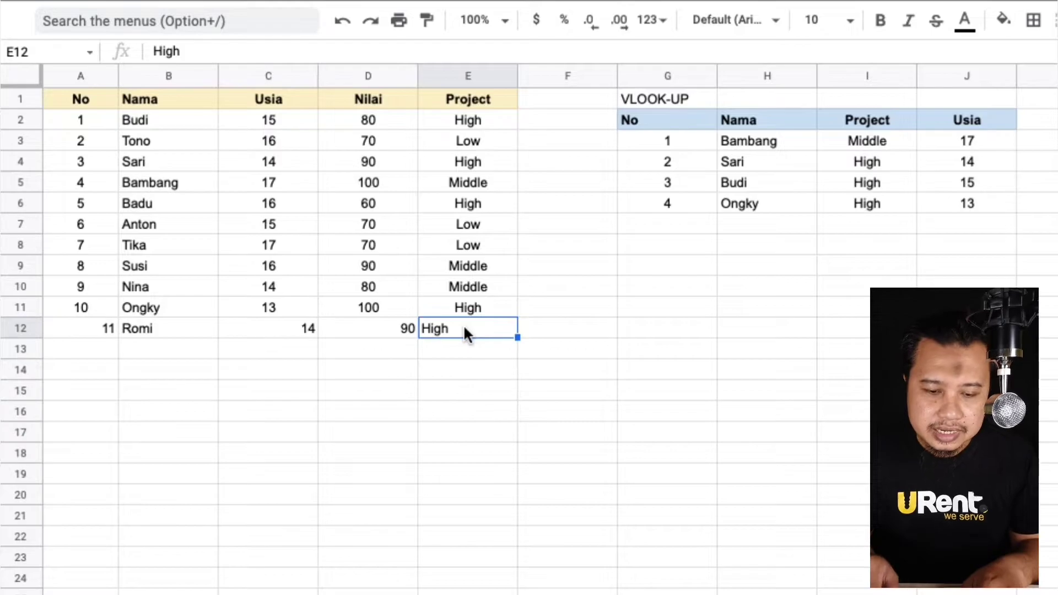
key("shift+Left")
key("shift+Left")
key("shift+Left")
key("shift+Left")
key("Delete")
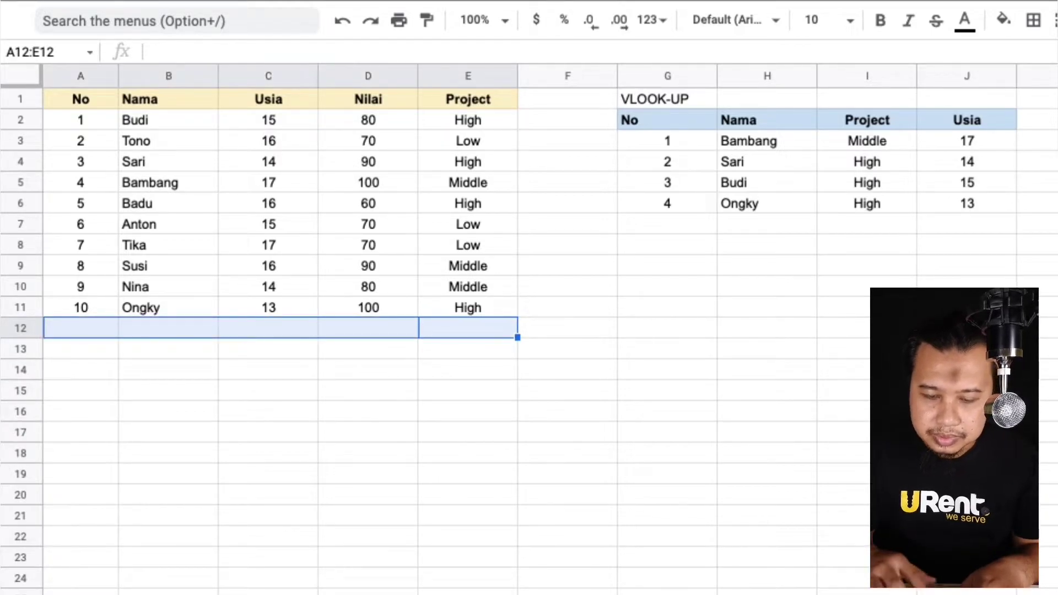
Edit the ARRAYFORMULA in I3 to use open-ended ranges $H$3:H and $B$2:E.
left_click(743, 137)
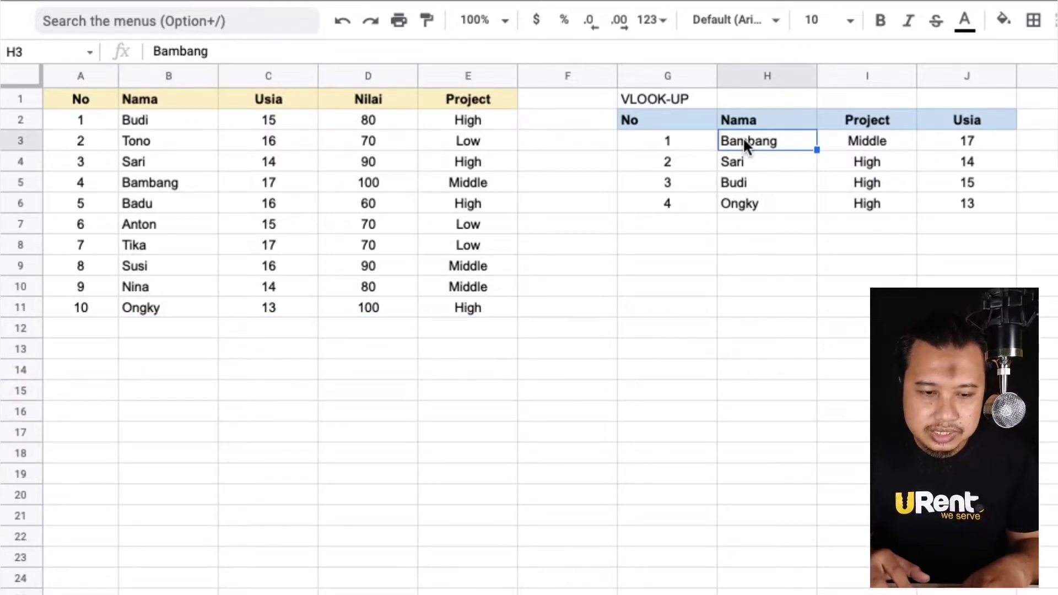
left_click(847, 145)
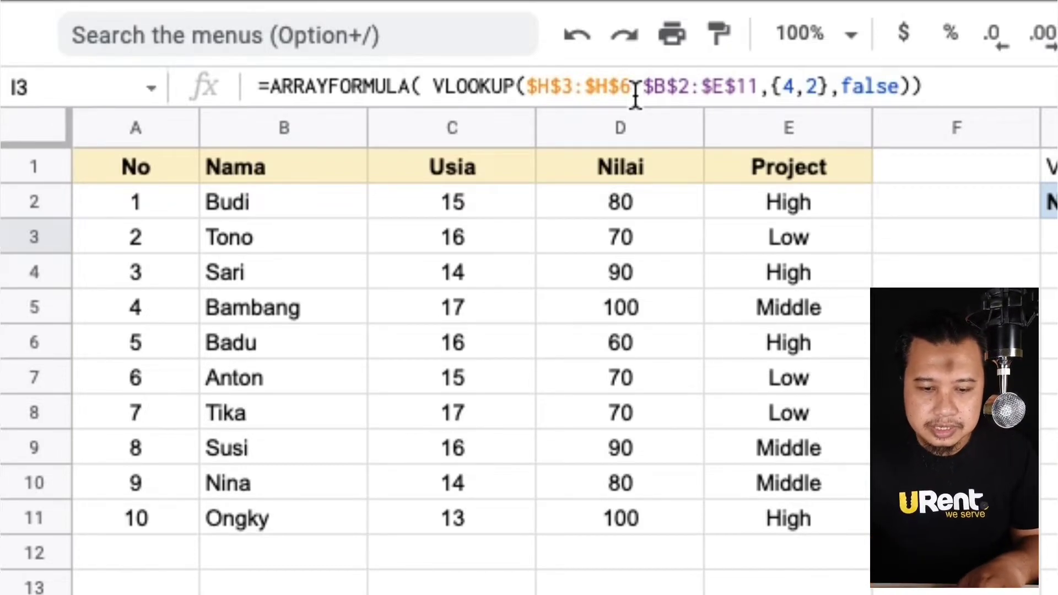
left_click(635, 95)
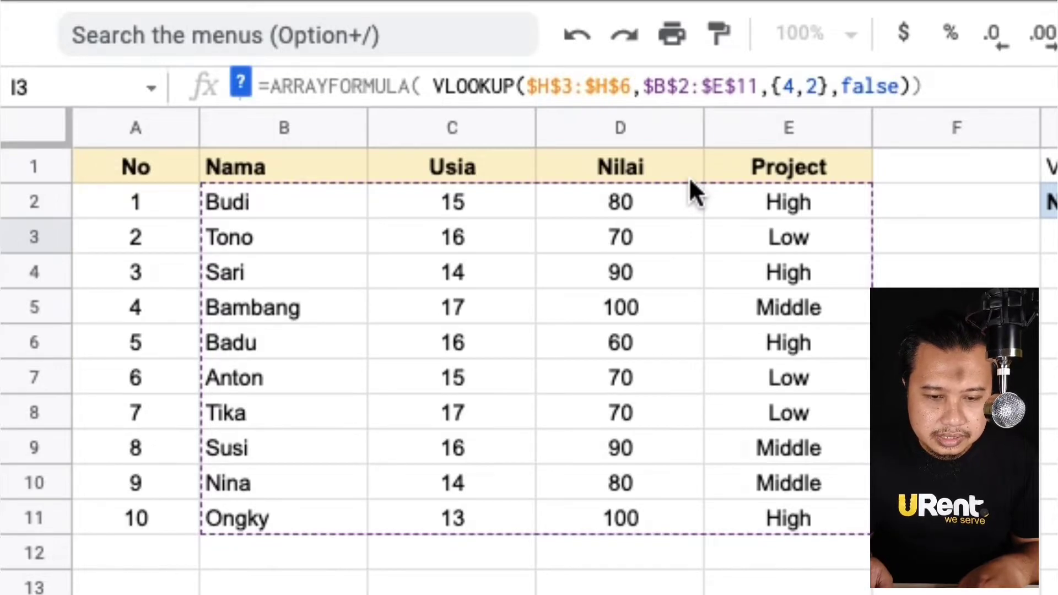
key("Left")
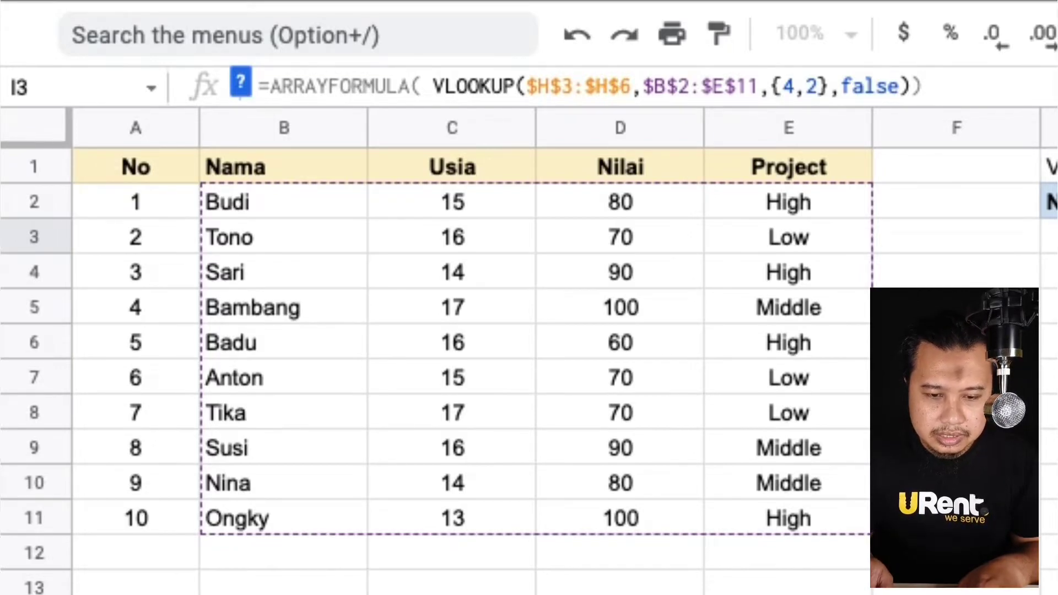
key("BackSpace")
key("BackSpace")
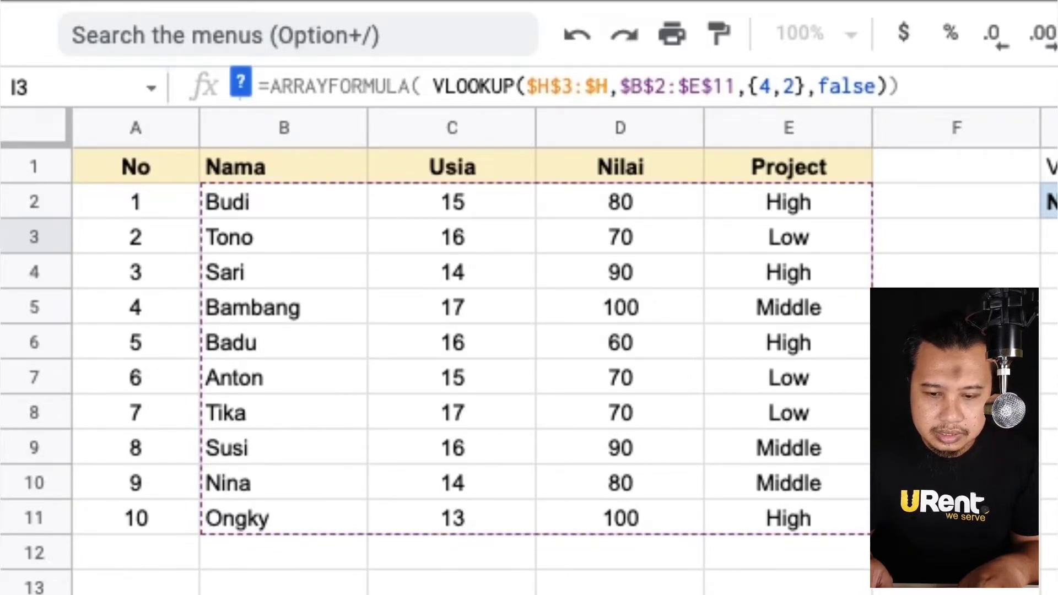
key("Left")
key("BackSpace")
key("Right")
key("Right")
key("Right")
key("Right")
key("Right")
key("Right")
key("Right")
key("Right")
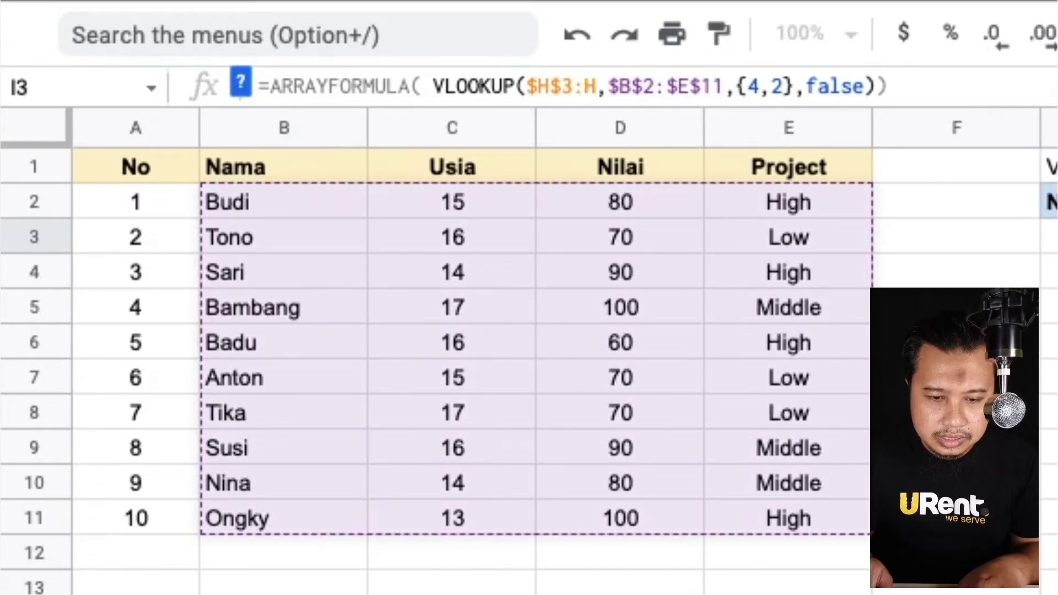
key("Right")
key("Right")
key("Right")
key("BackSpace")
key("BackSpace")
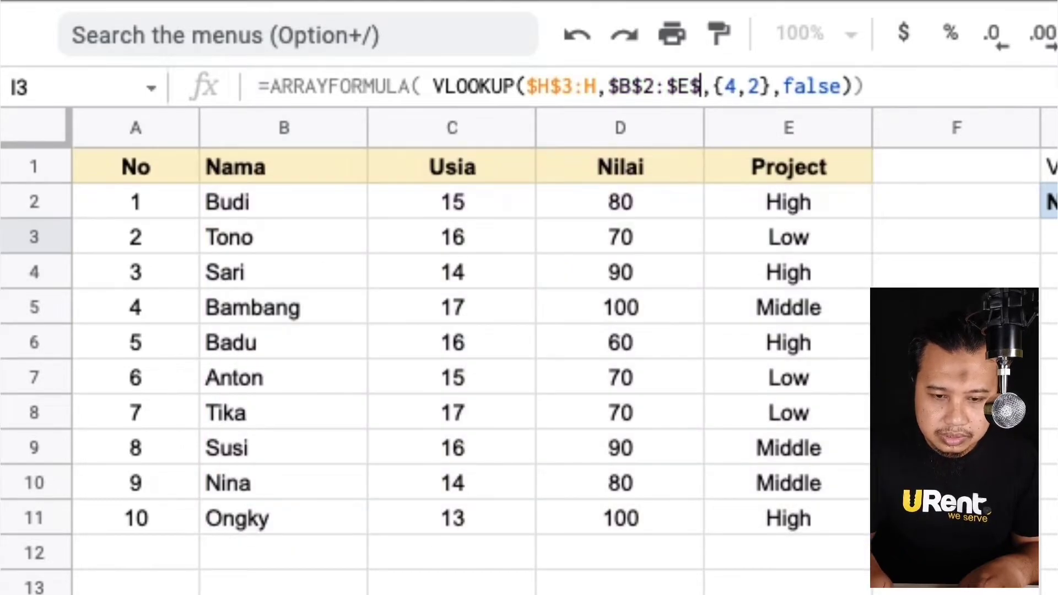
key("BackSpace")
key("Left")
key("BackSpace")
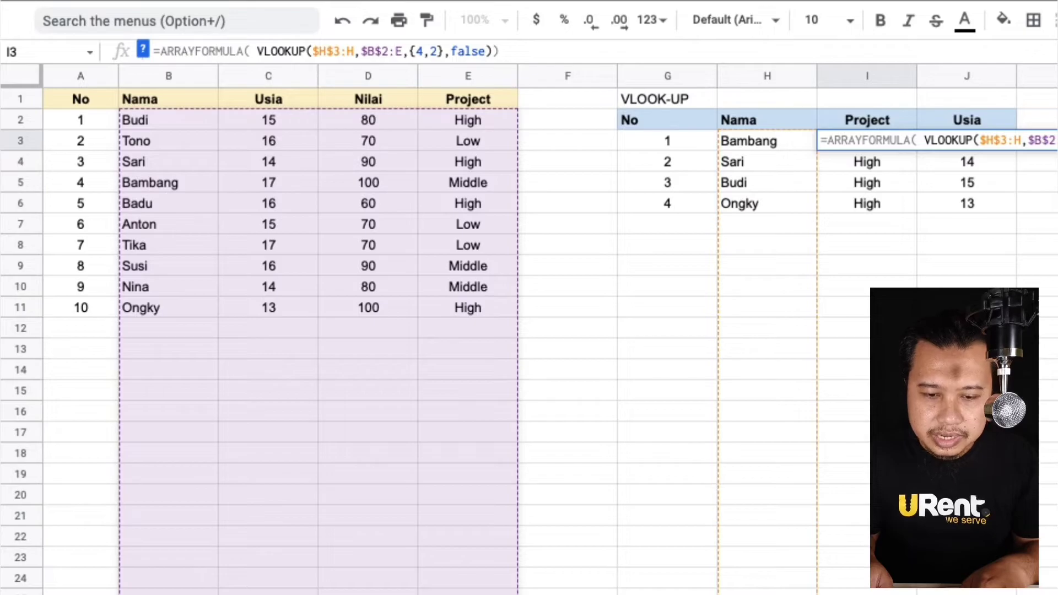
key("Return")
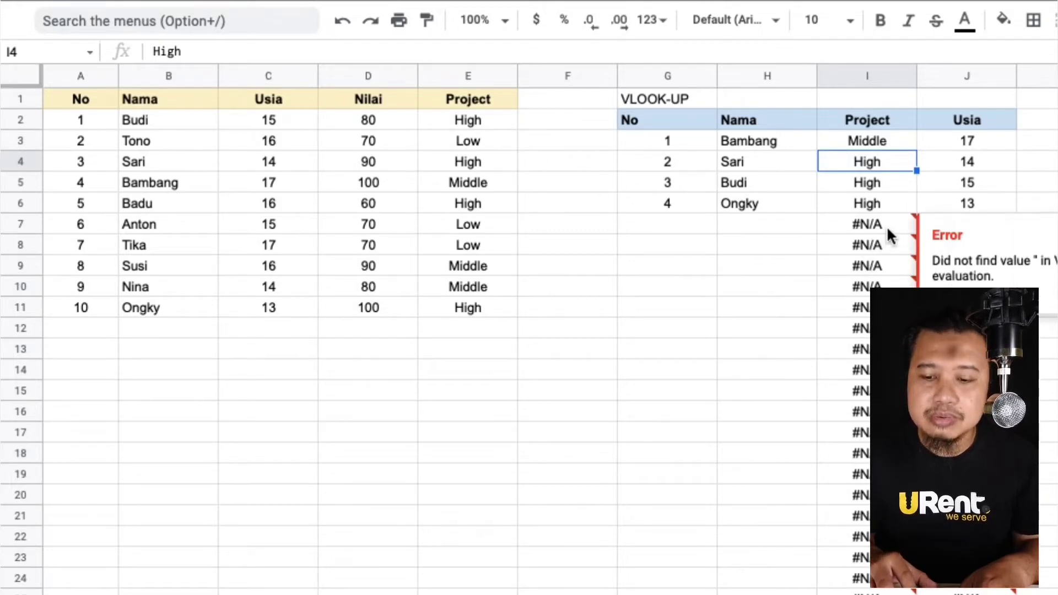
Add lookup entry number 5 with the name Badu in row 7 of the VLOOKUP table.
left_click(868, 226)
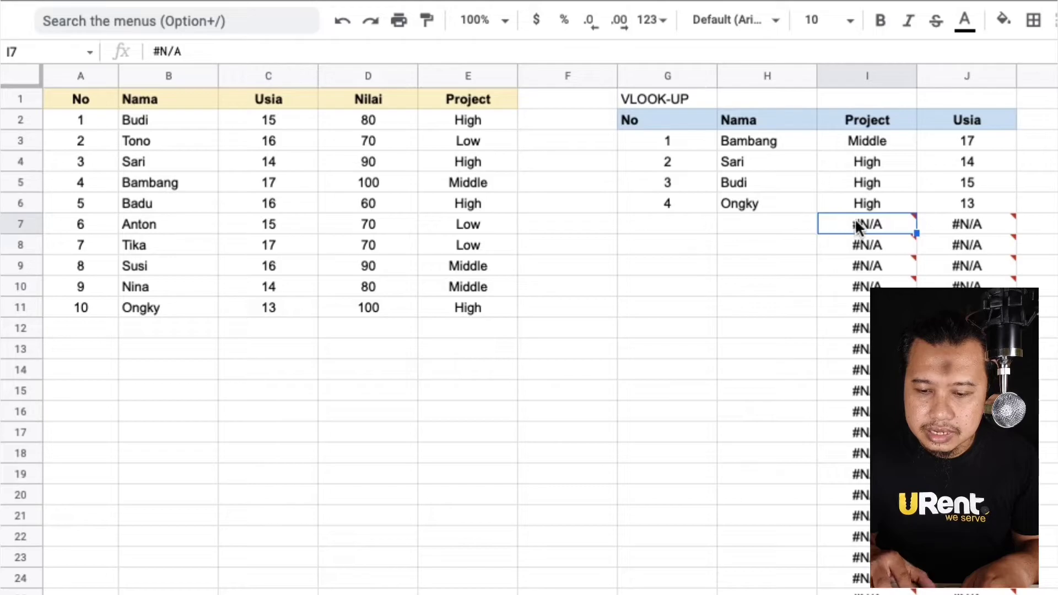
mouse_move(890, 224)
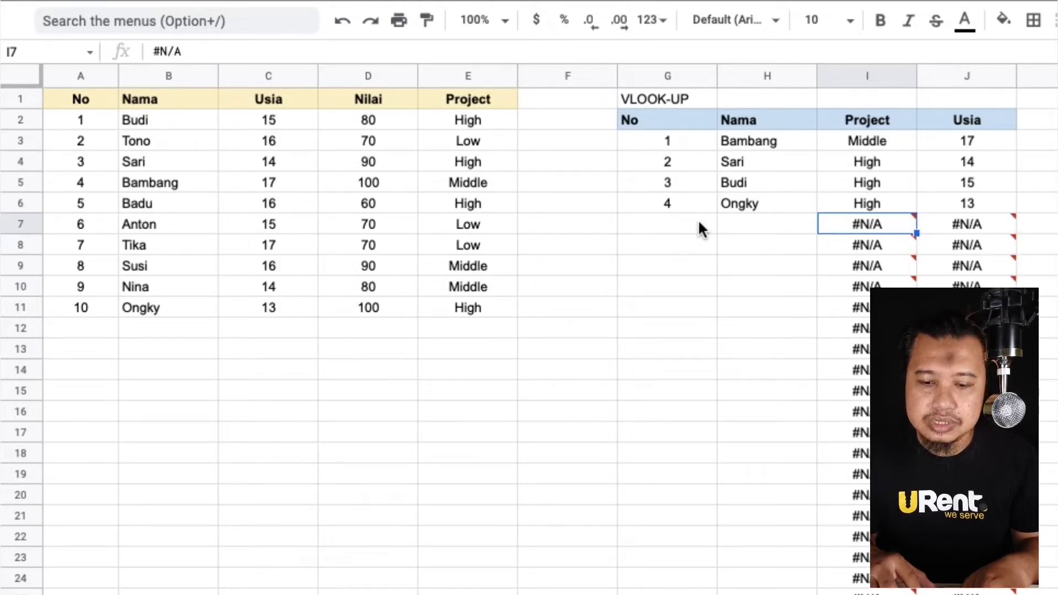
left_click(667, 220)
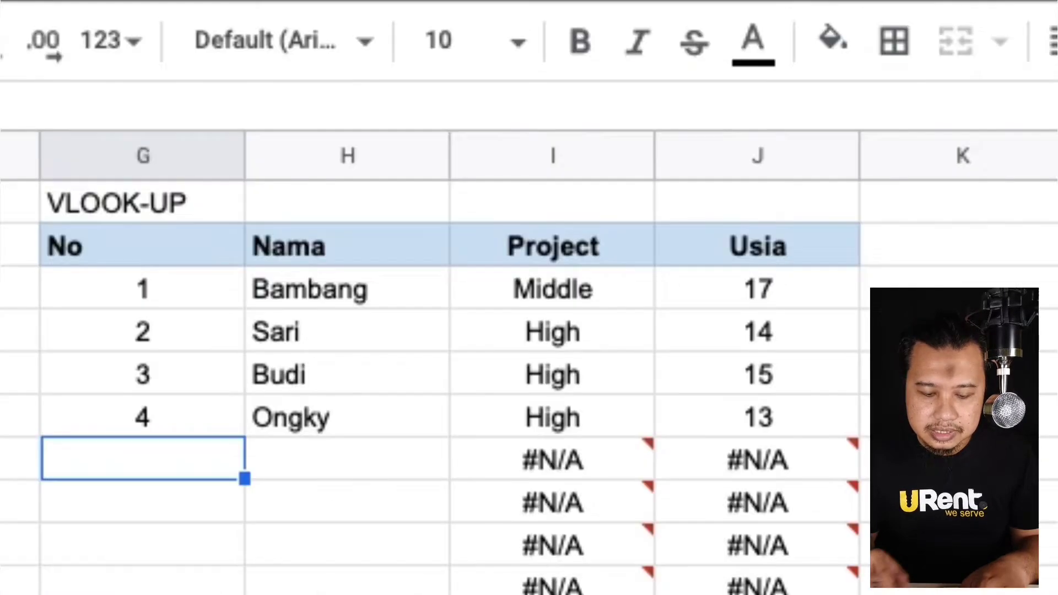
type("5")
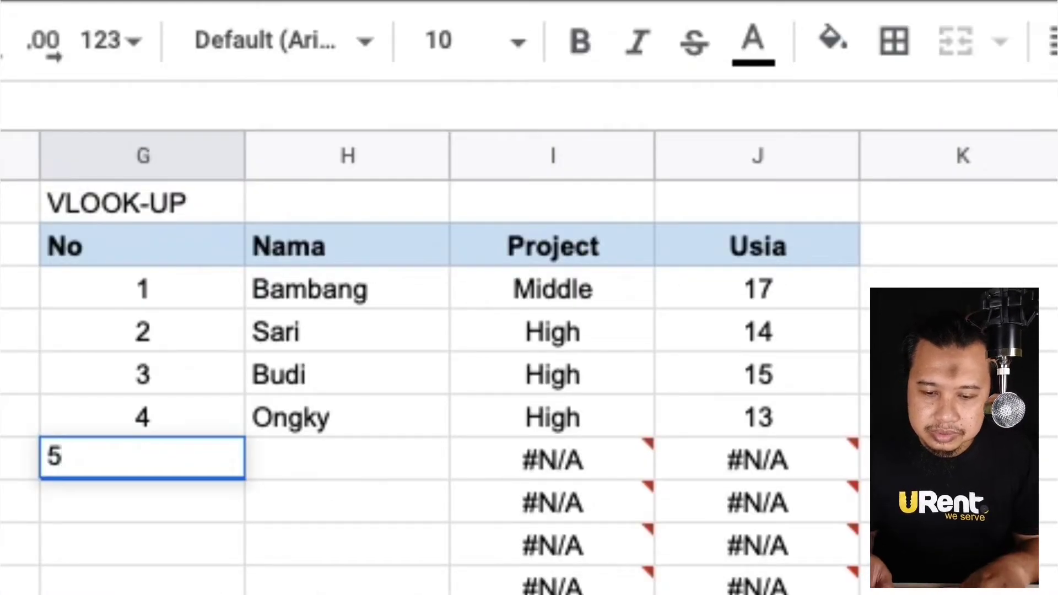
key("Return")
key("Up")
key("Right")
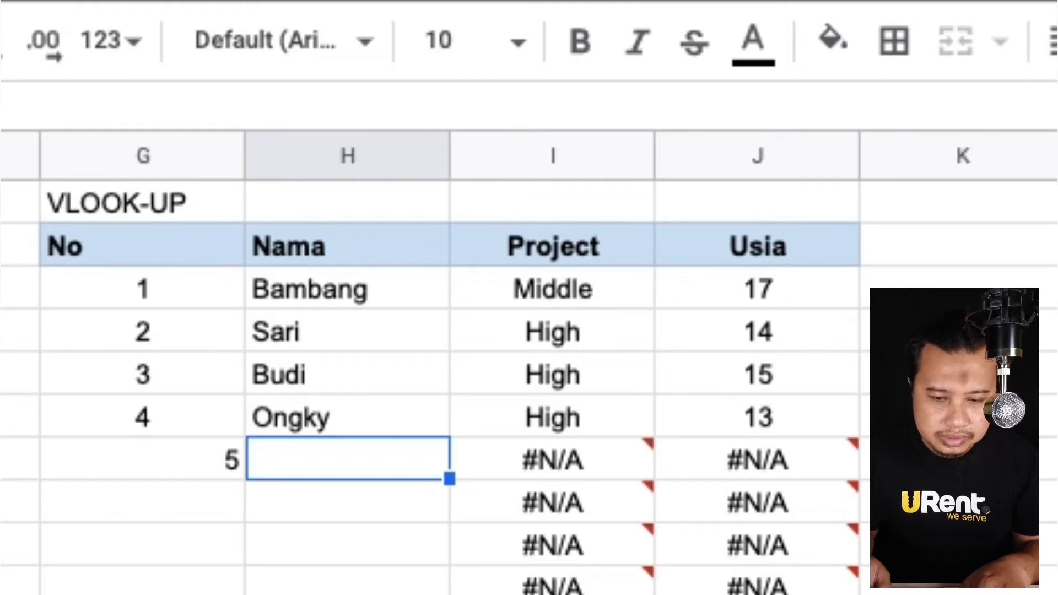
type("Badu")
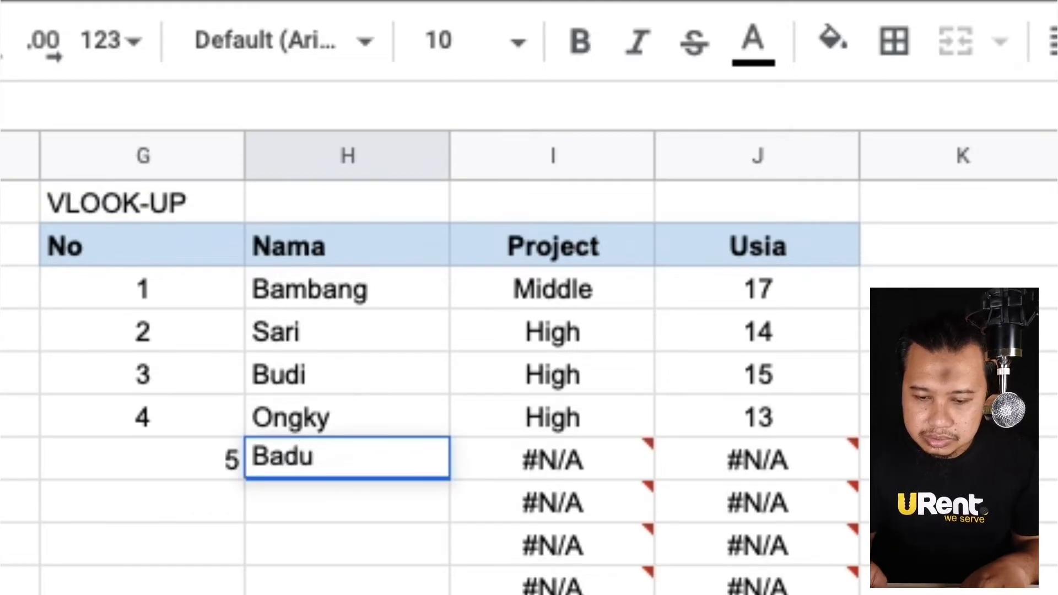
key("Return")
Inspect the looked-up Project and Usia values for Badu and the formula in I3.
left_click(552, 459)
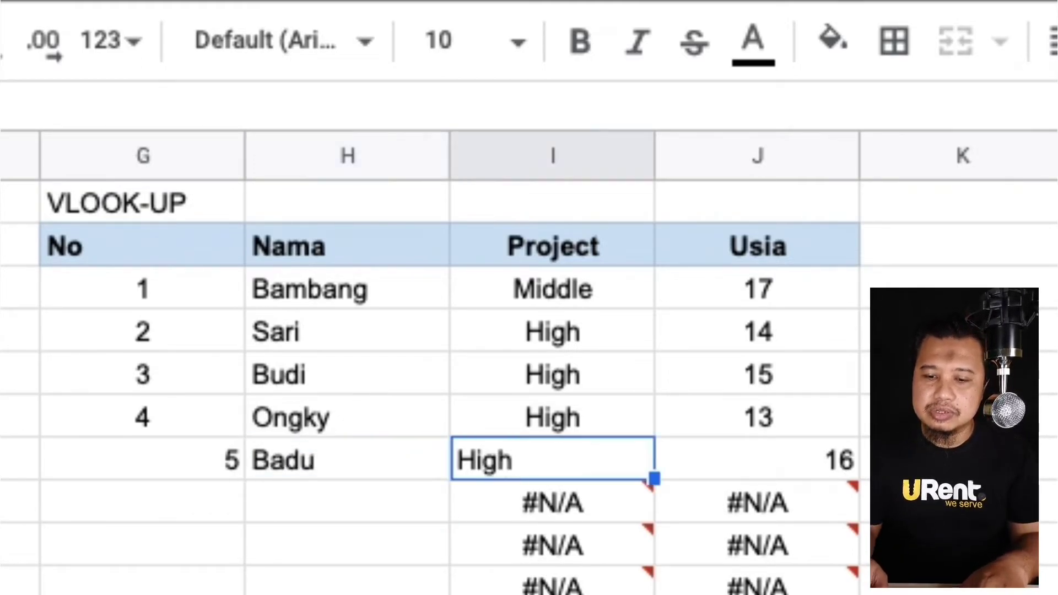
left_click(757, 460)
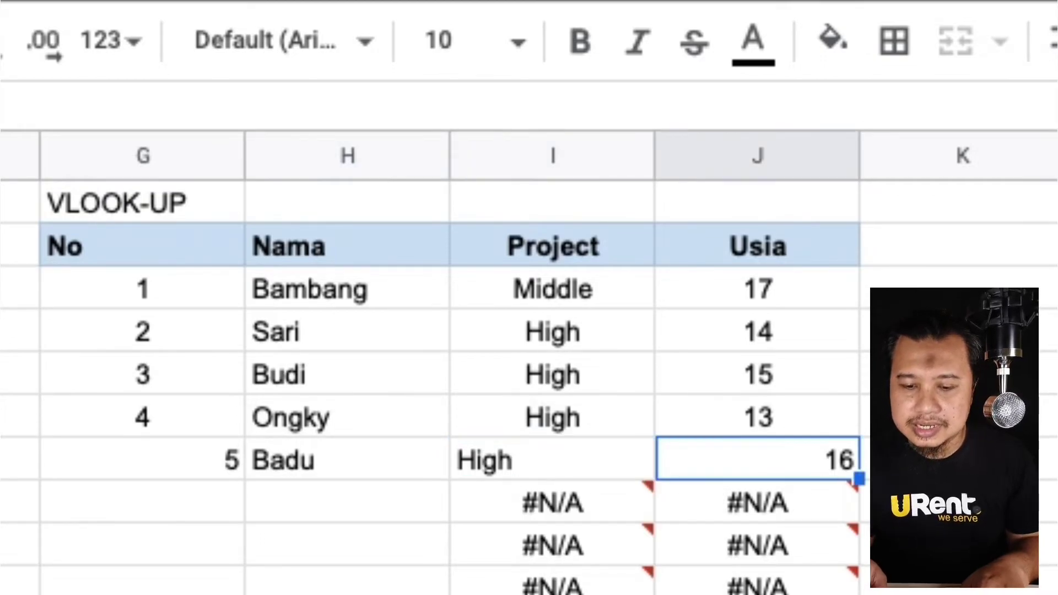
key("Left")
key("Up")
key("Up")
key("Up")
key("Up")
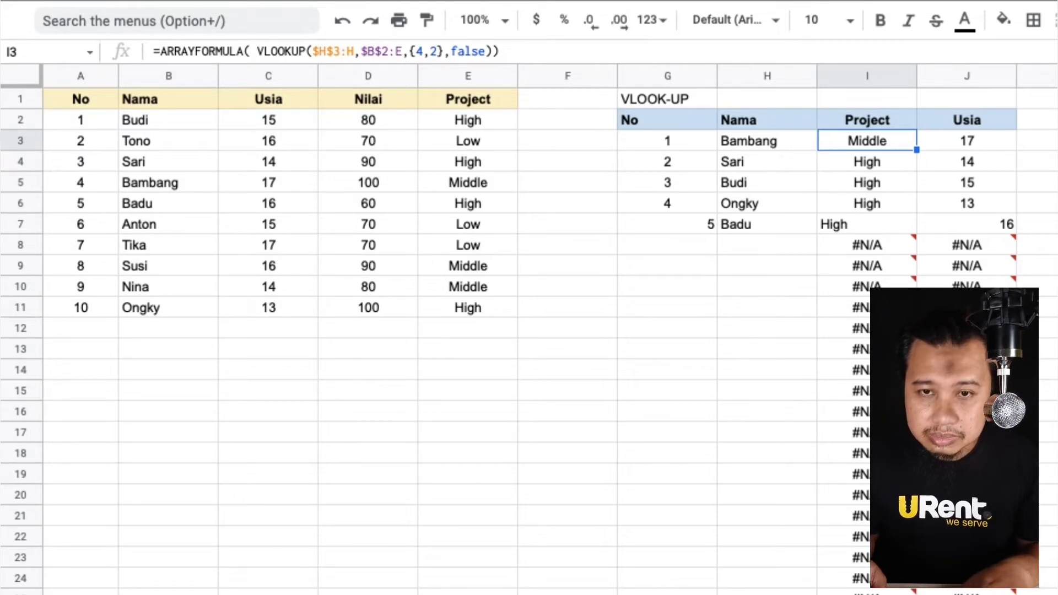
key("Left")
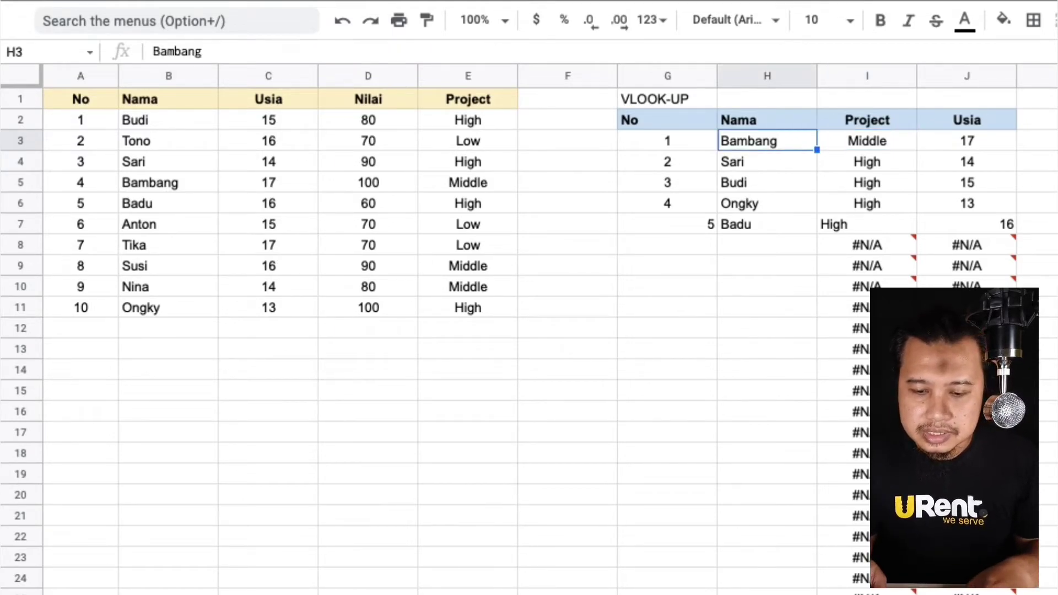
Center-align columns G to J from row 7 down to the bottom of the sheet.
key("Down")
key("Down")
key("Down")
key("Down")
key("Left")
key("shift+Right")
key("shift+Right")
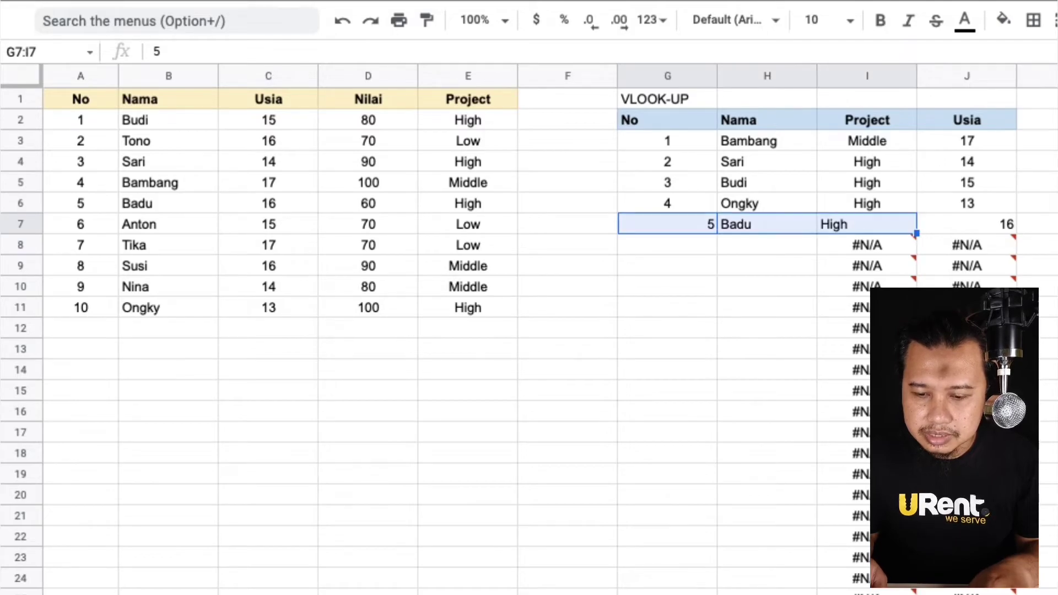
key("shift+Right")
key("ctrl+shift+Down")
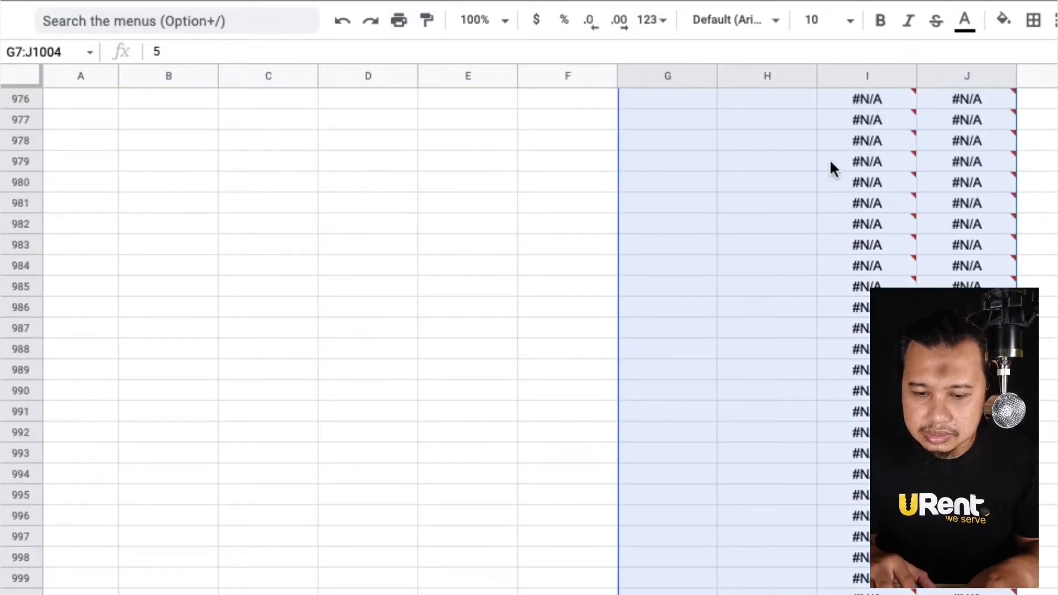
left_click(676, 207)
key("ctrl+Up")
key("ctrl+Up")
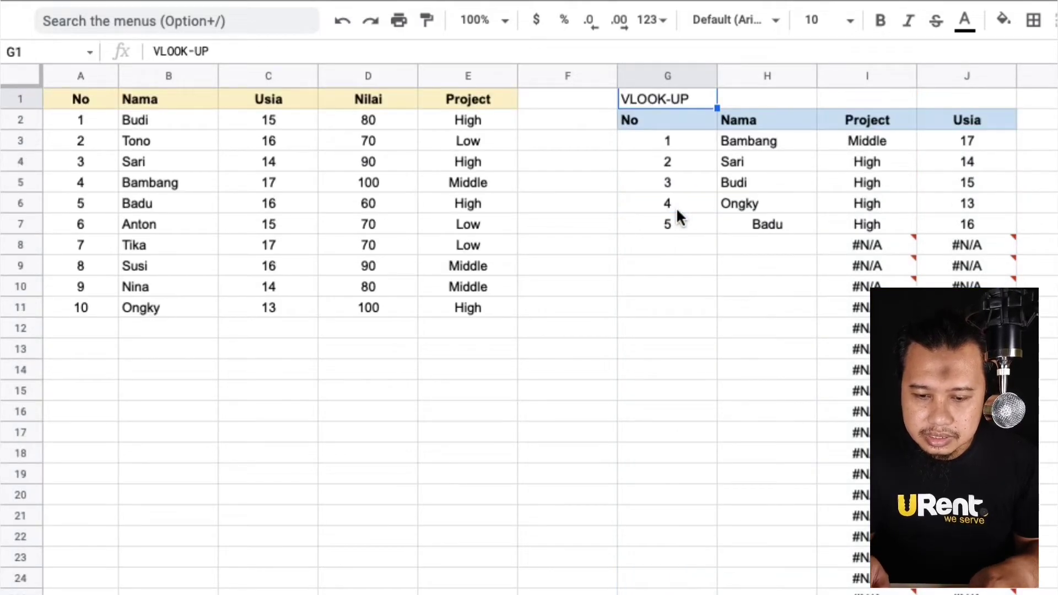
key("Down")
key("Down")
key("Down")
key("Down")
key("Down")
key("Down")
key("Right")
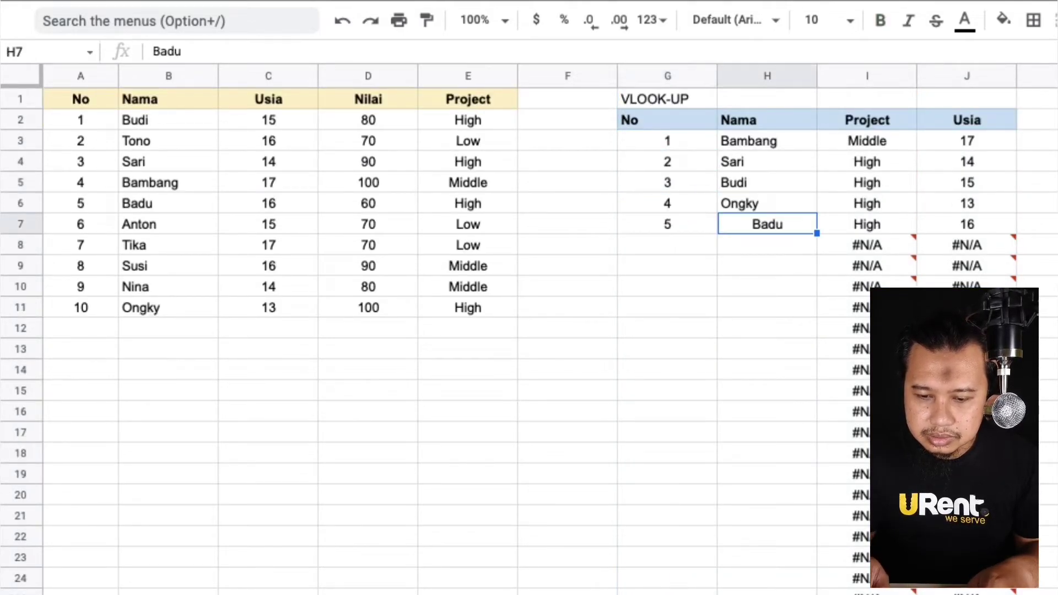
Add lookup entry number 6 with the name Anton in row 8 of the VLOOKUP table.
key("Down")
key("Left")
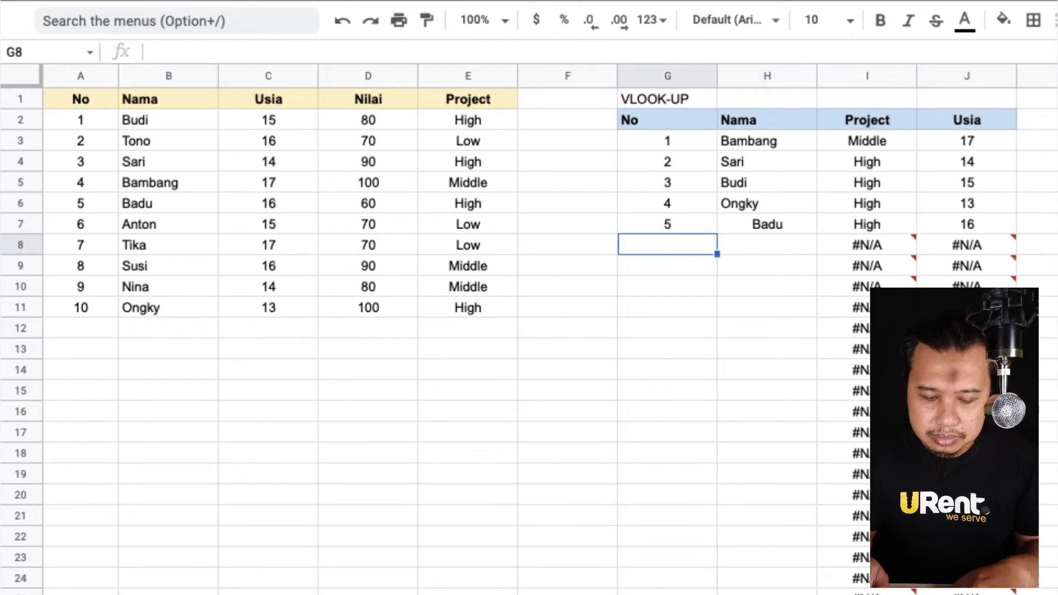
type("6")
key("Tab")
type("Anton")
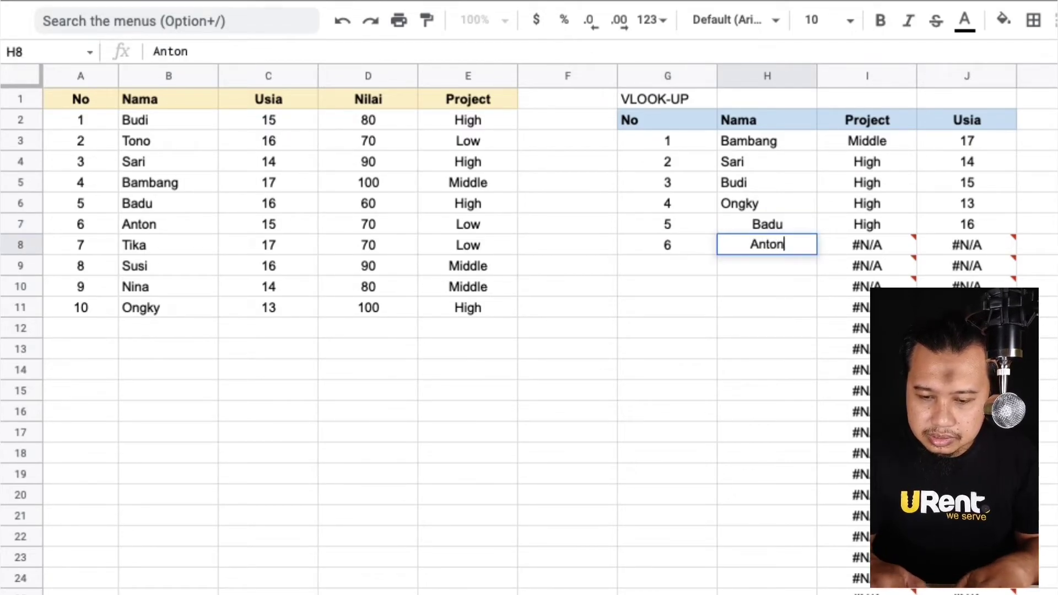
key("Return")
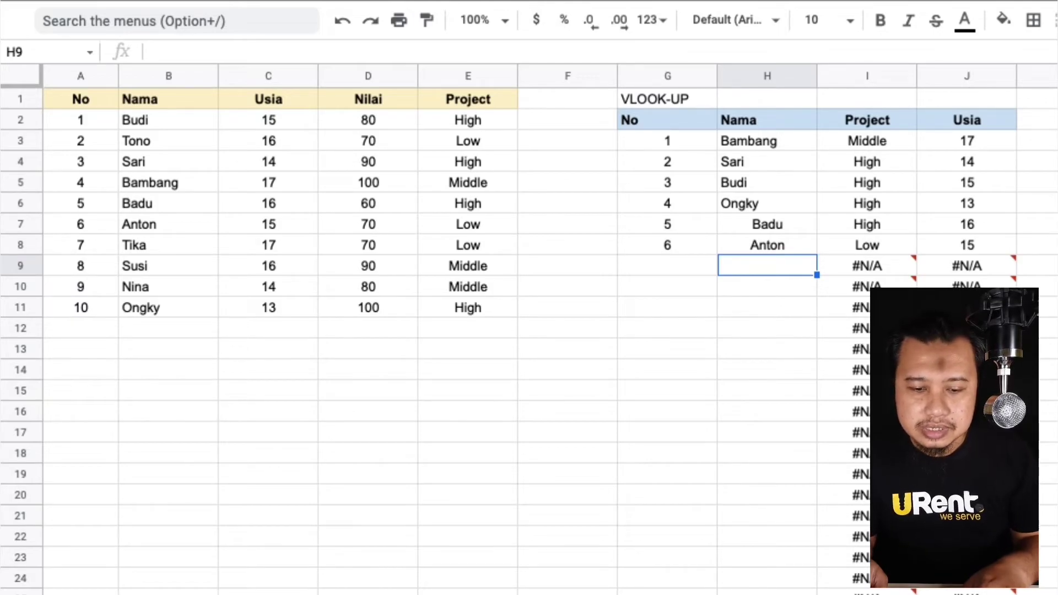
Add source record 11 for Romi with Usia 15, Nilai 90 and Project Low in row 12.
left_click(94, 331)
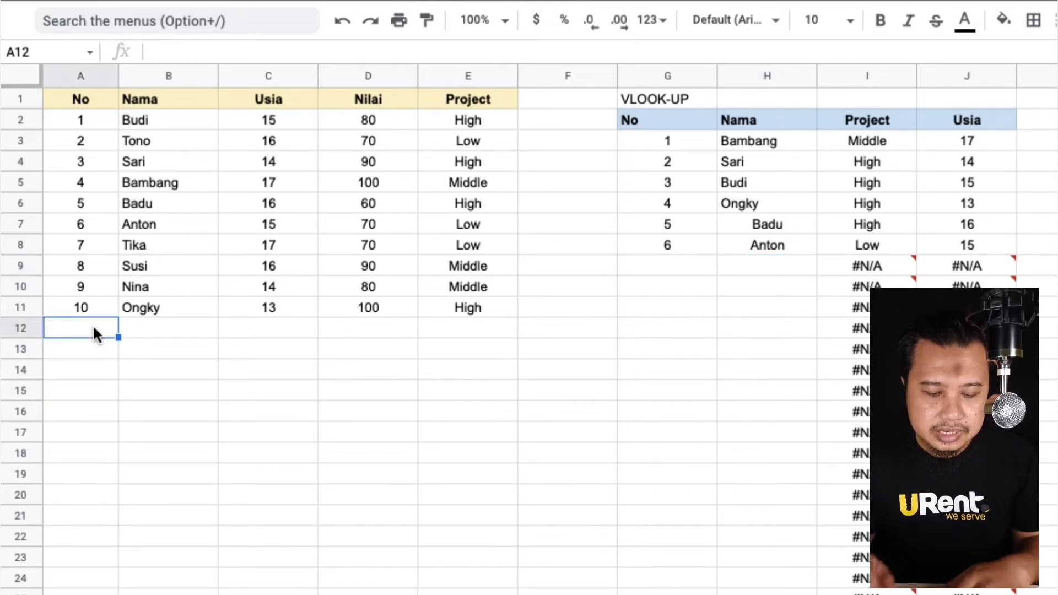
type("11")
key("Tab")
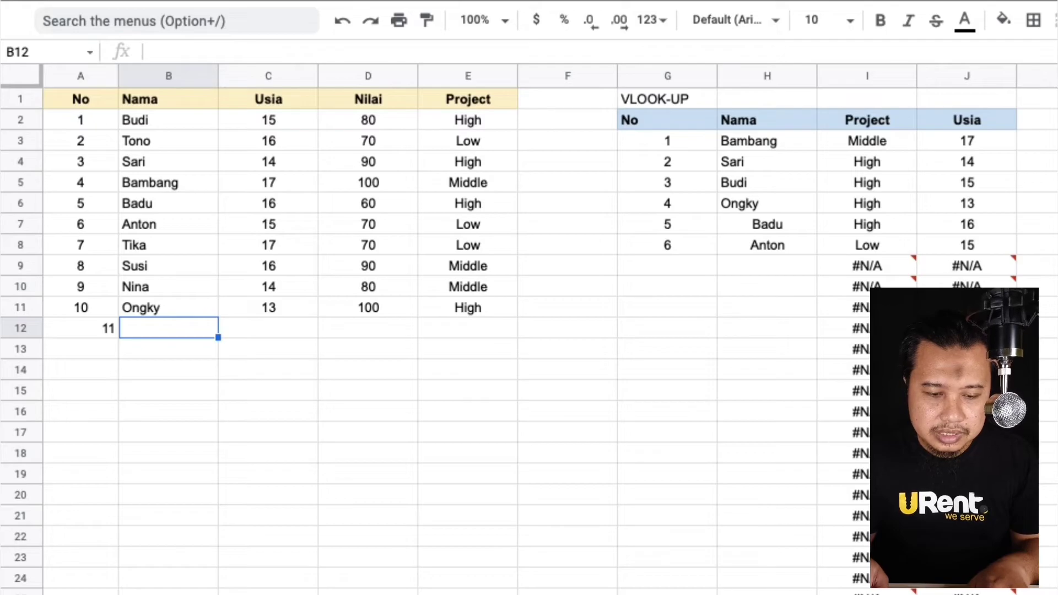
type("Romi")
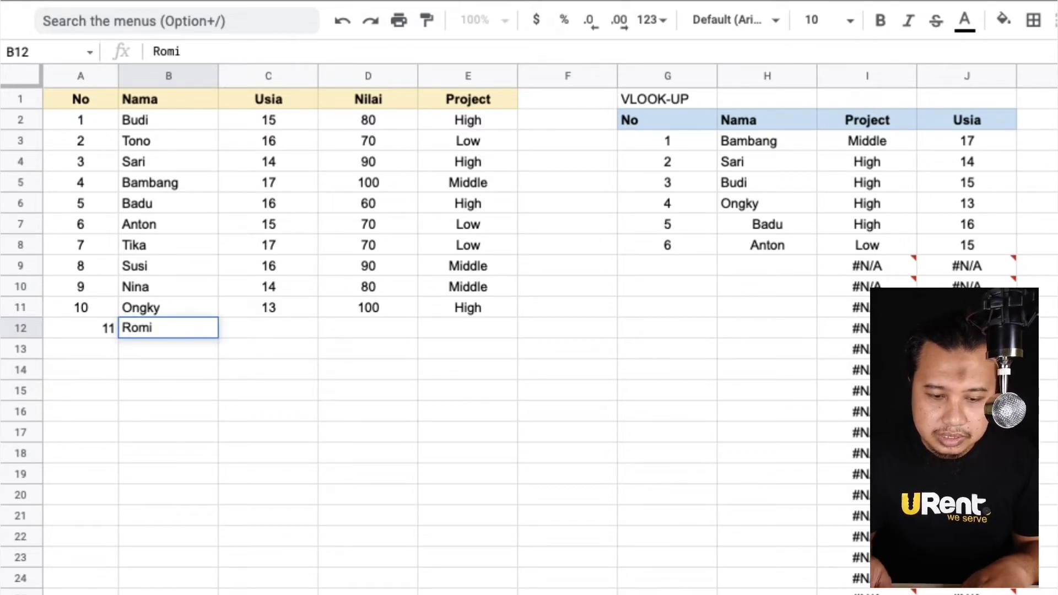
key("Tab")
type("15")
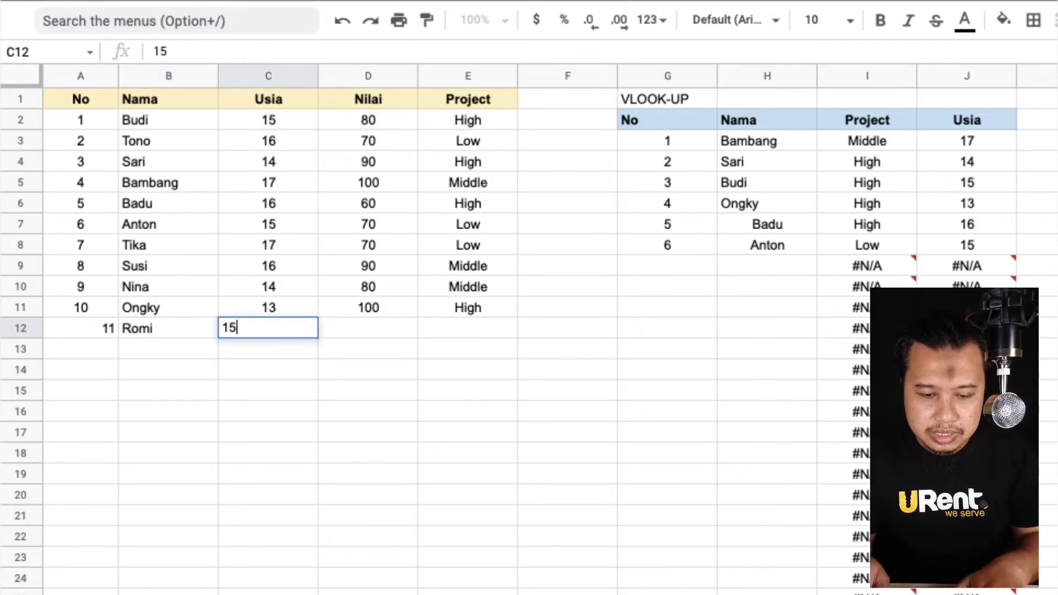
key("Tab")
type("90")
key("Tab")
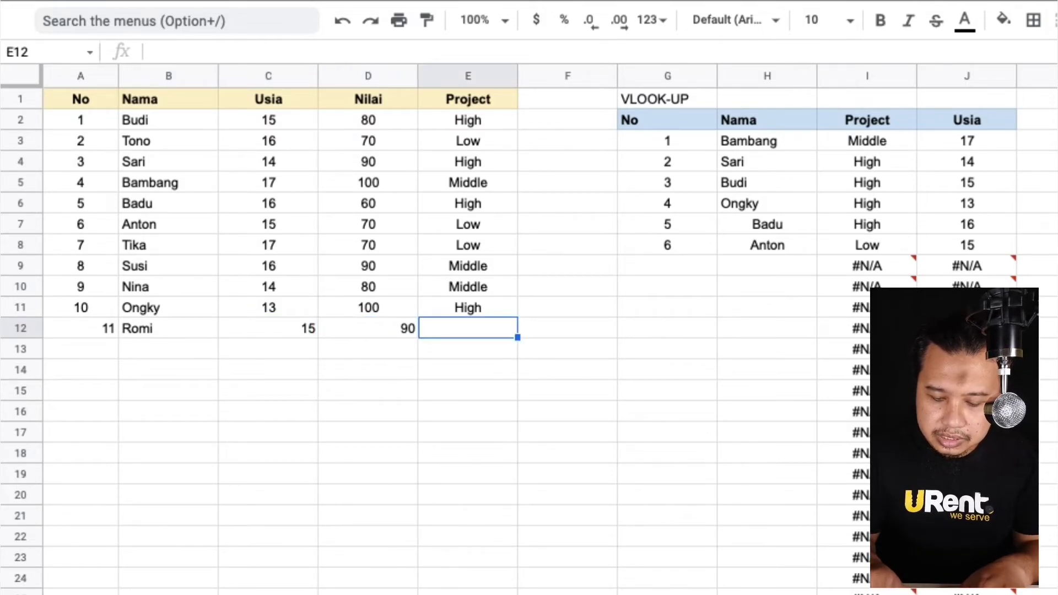
type("Low")
key("Return")
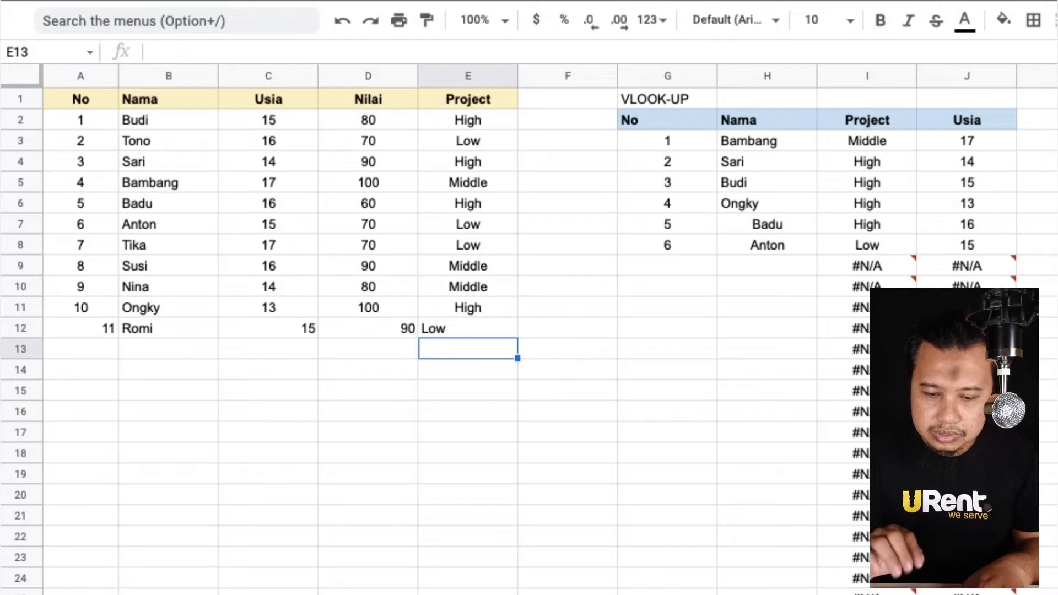
Add lookup entry number 7 with the name Romi in row 9 of the VLOOKUP table.
key("Up")
key("Right")
key("Up")
key("Right")
key("Up")
key("Right")
key("Up")
key("Left")
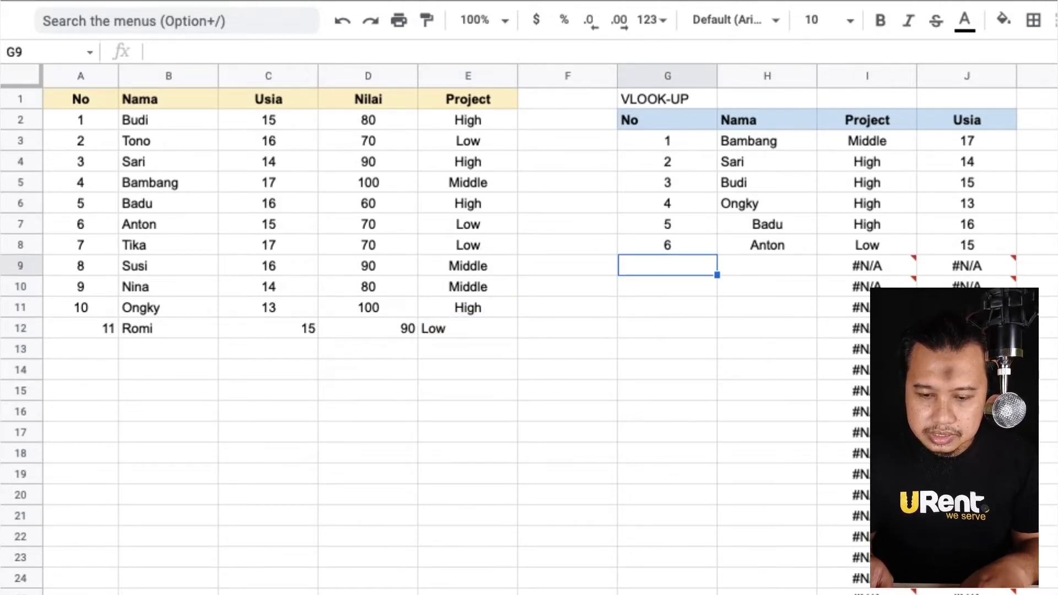
type("7")
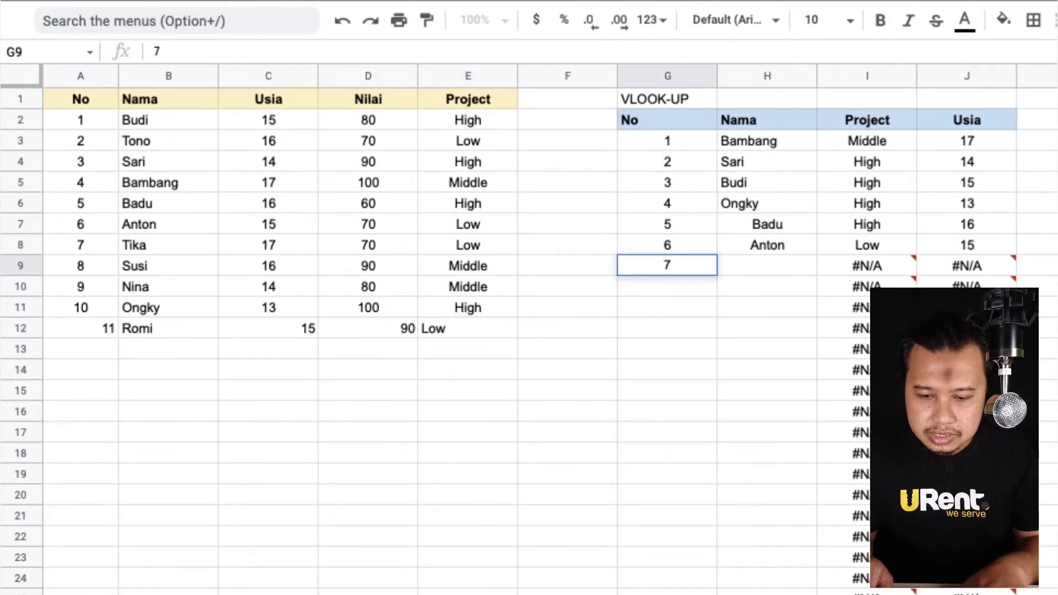
key("Tab")
type("Romi")
key("Return")
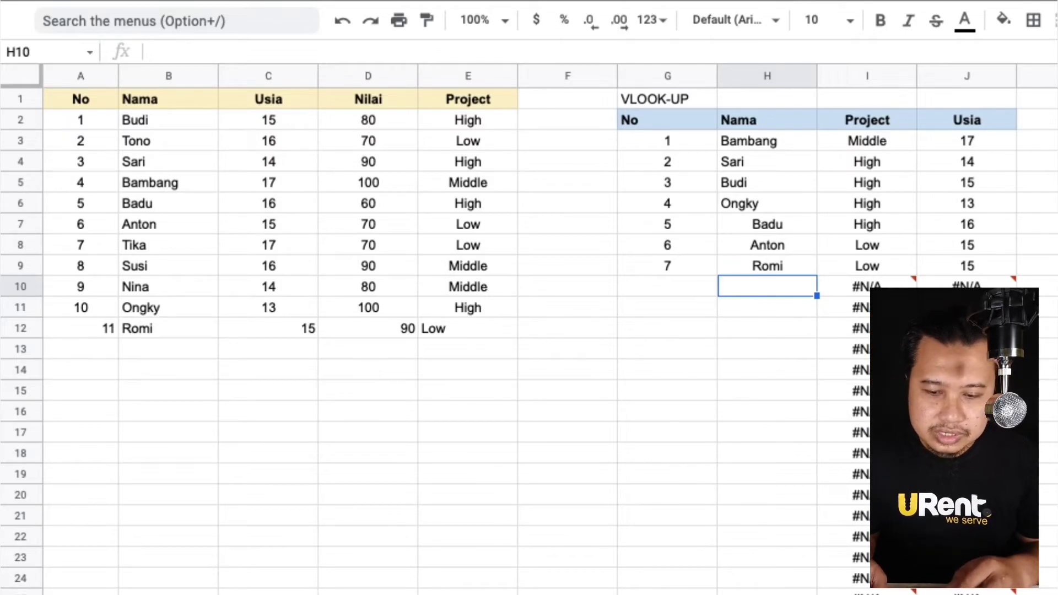
Wrap the VLOOKUP in I3's ARRAYFORMULA in IF(H3:H="","", ...) so rows without a name stay blank.
left_click(866, 287)
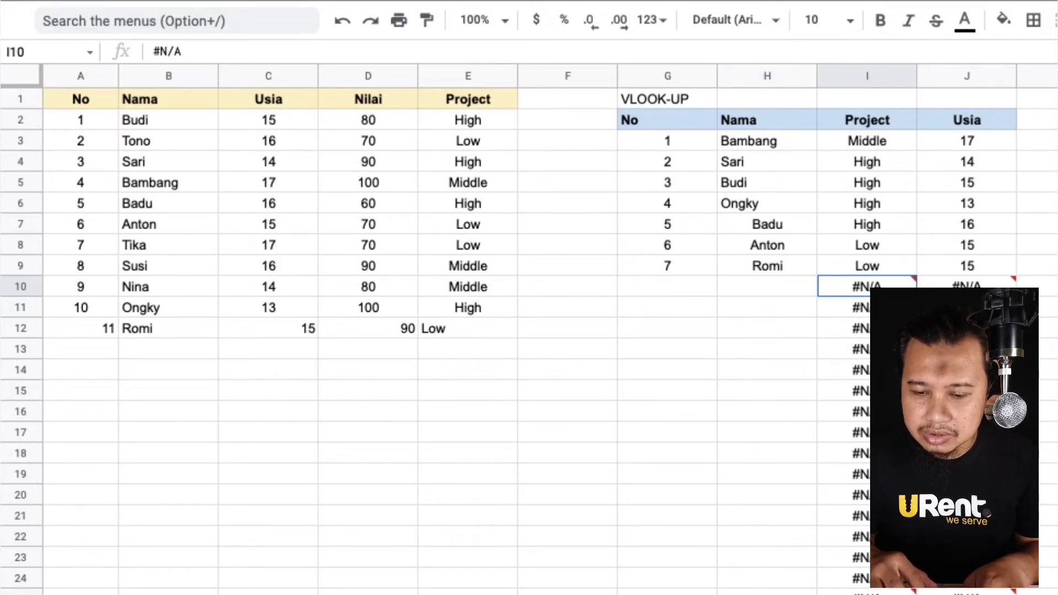
left_click(864, 141)
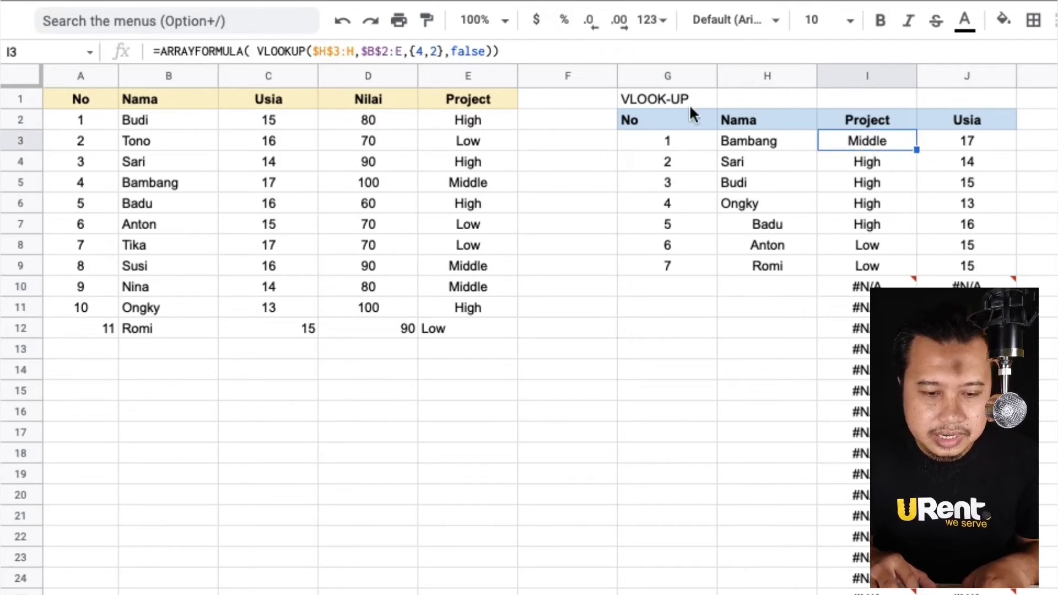
left_click(256, 50)
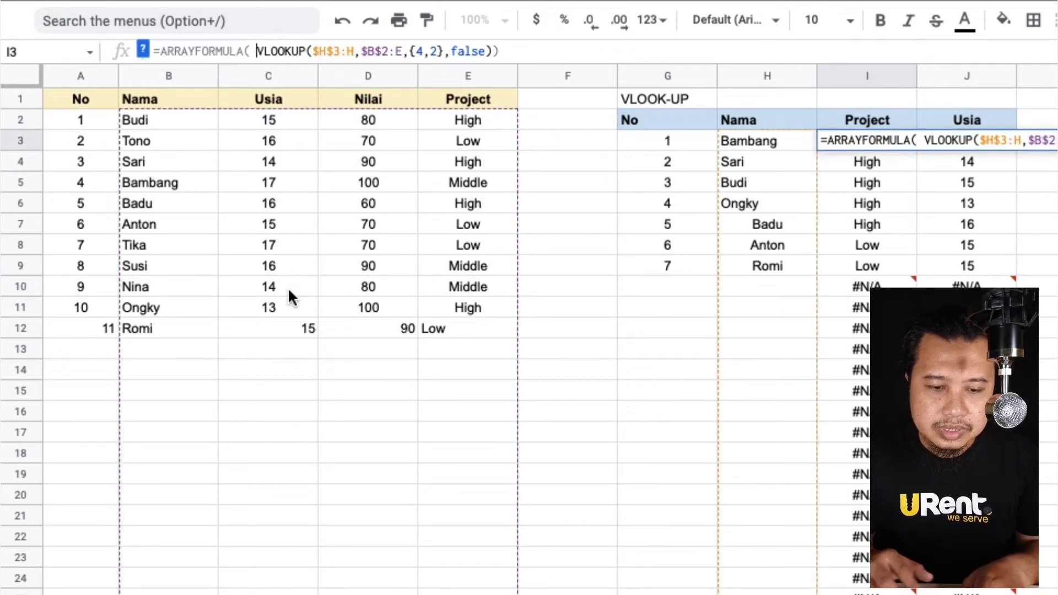
key("Left")
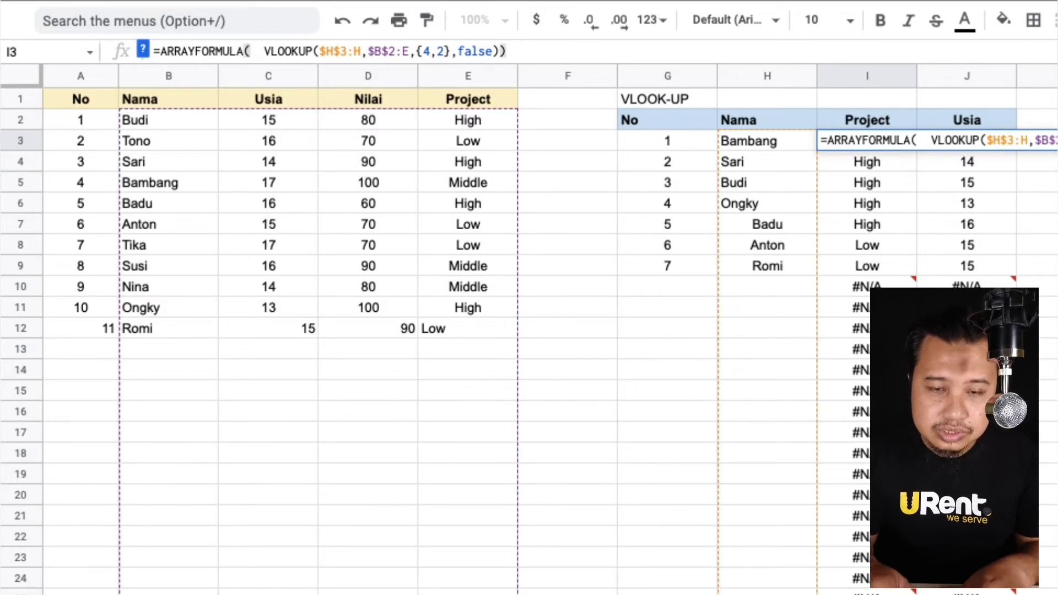
type("if")
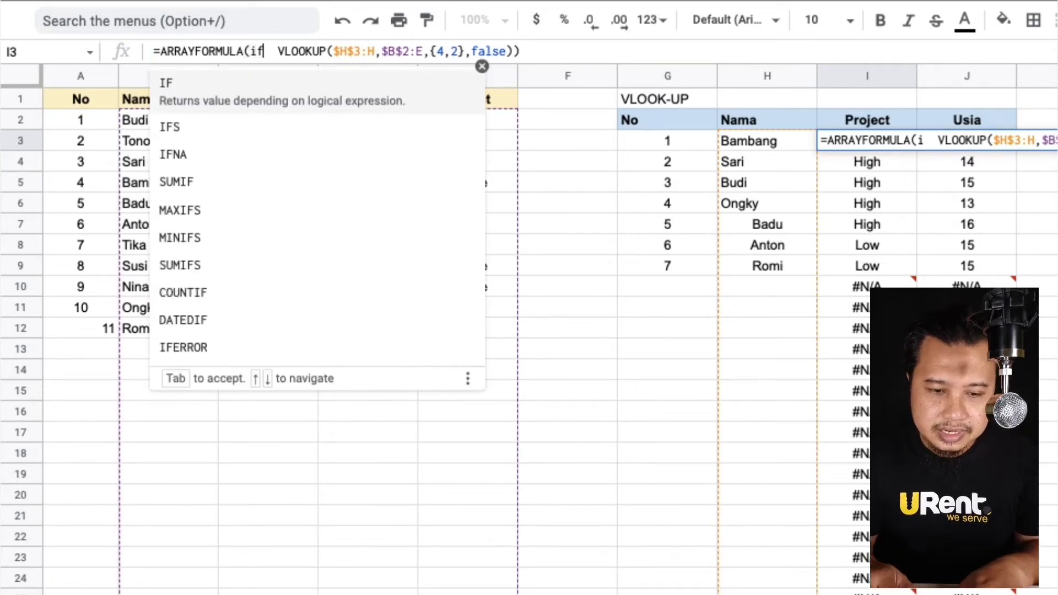
key("Tab")
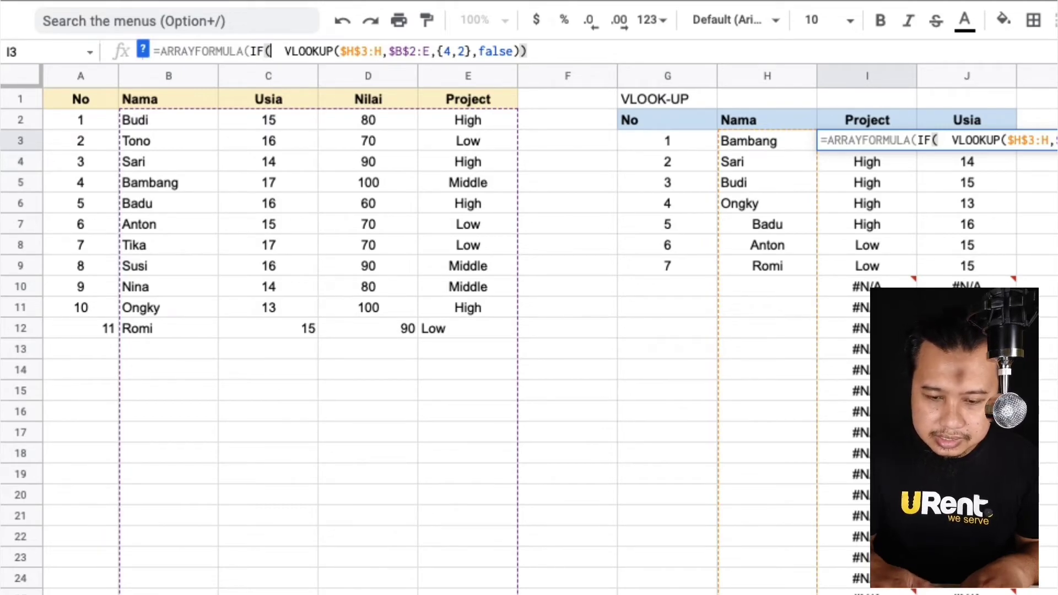
type("H")
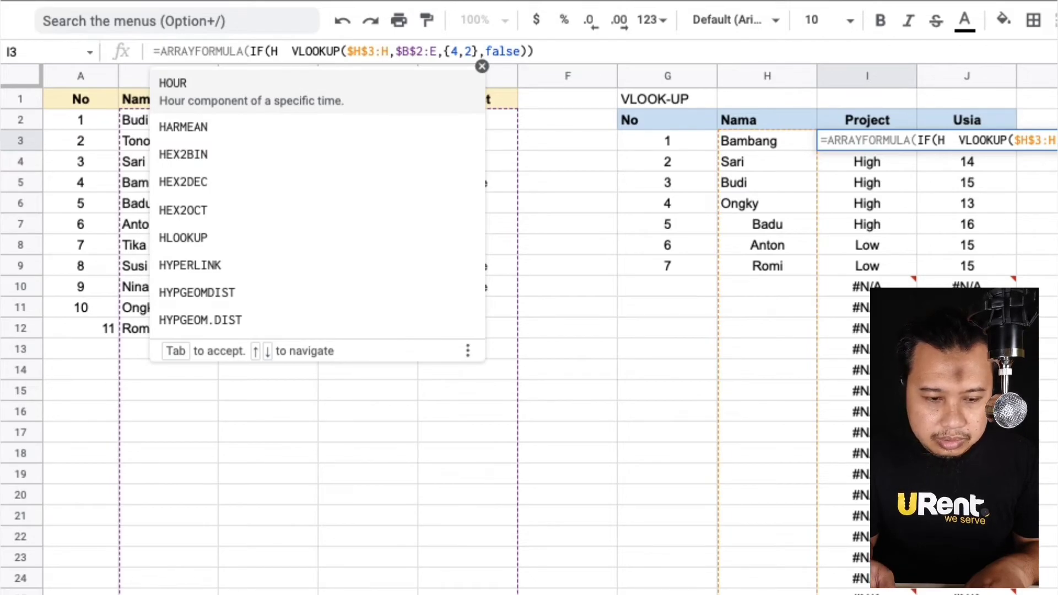
type("3")
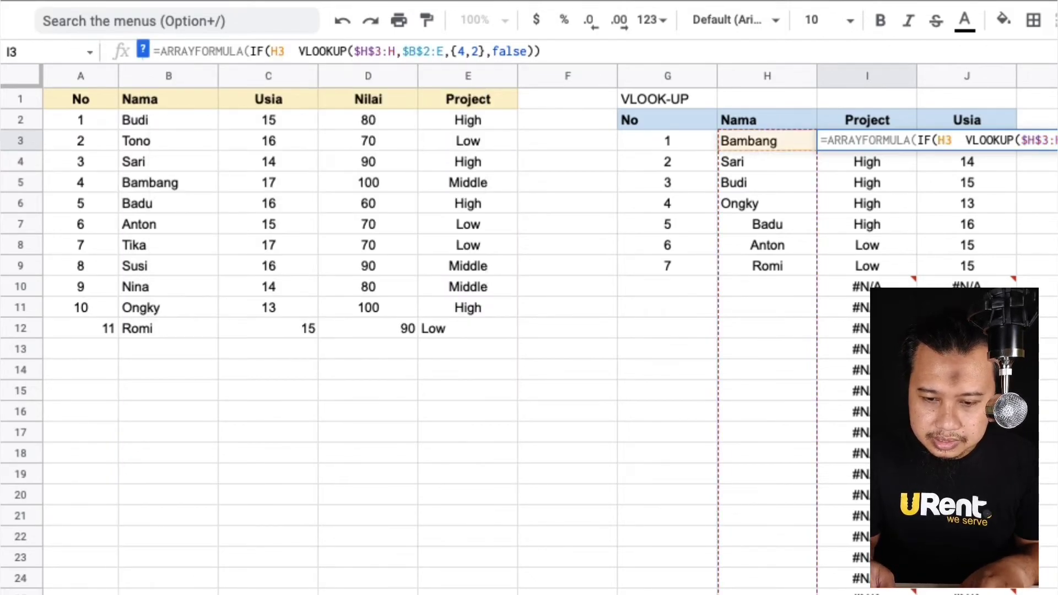
type(":H")
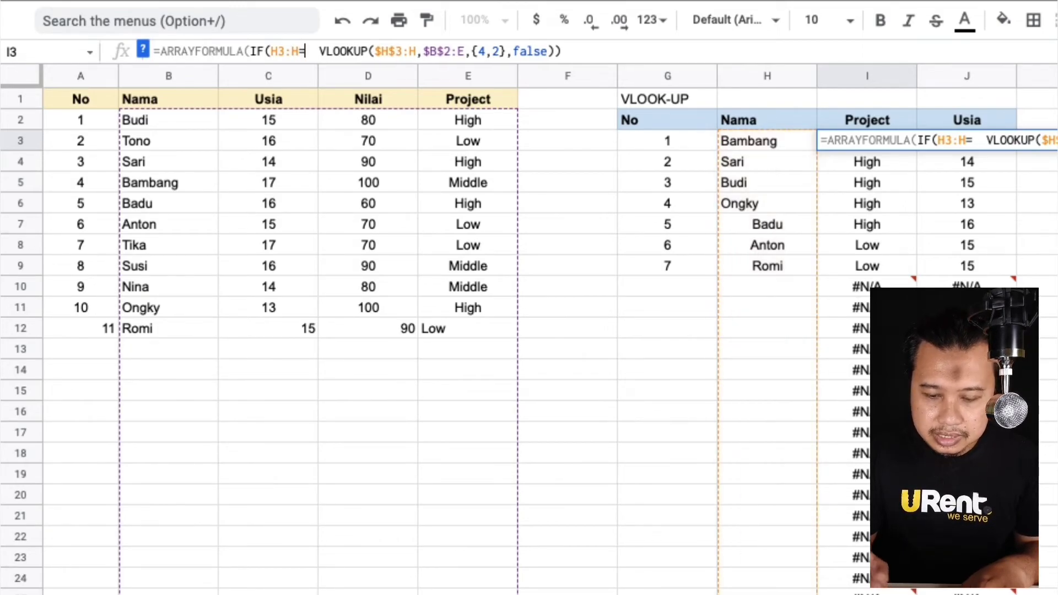
type("=\"\"")
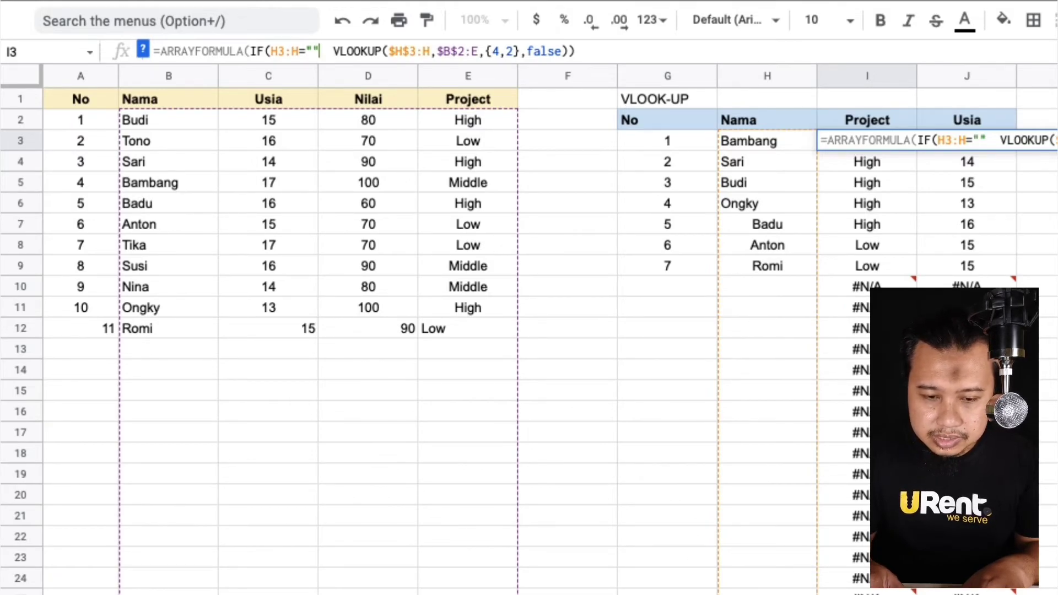
type(",\"\"")
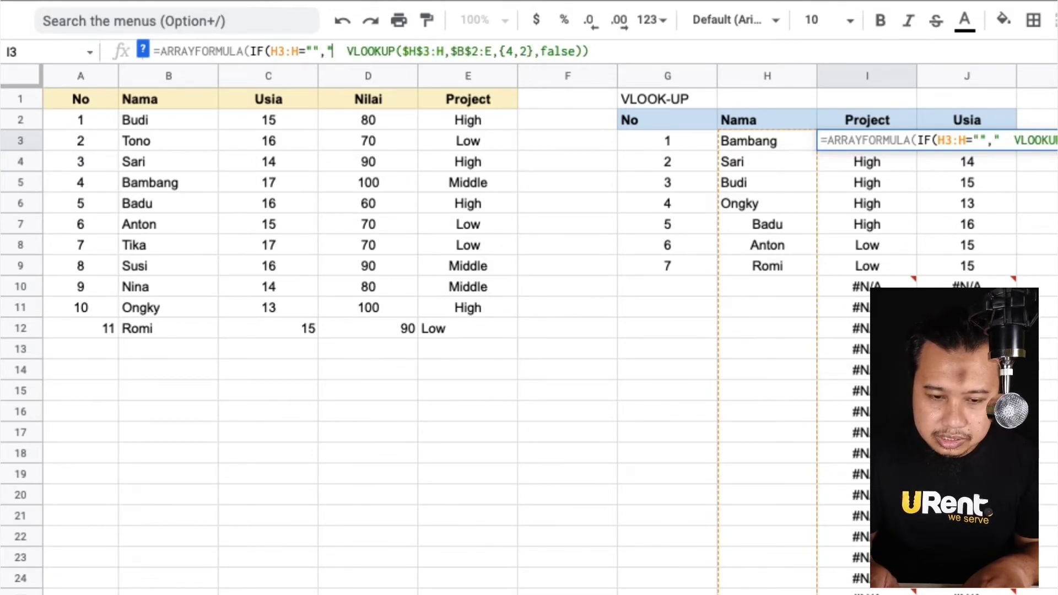
type(",")
key("Right")
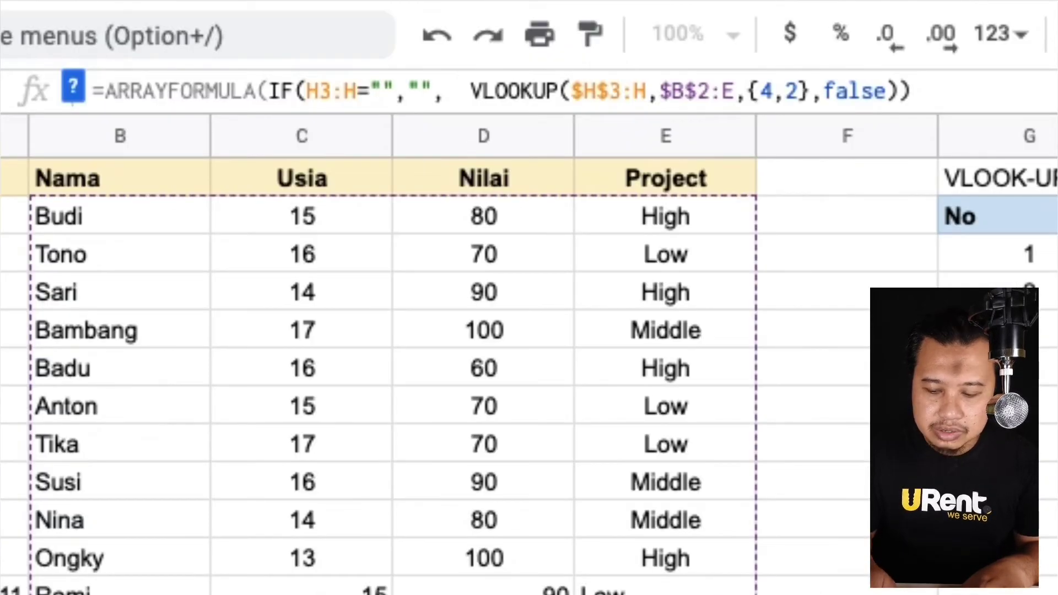
key("BackSpace")
key("Right")
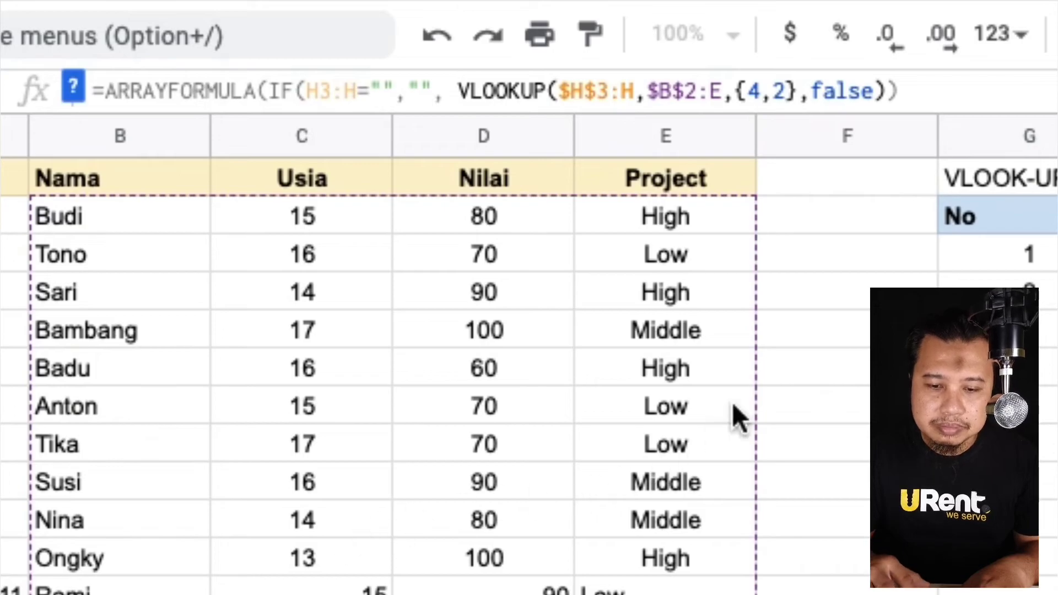
left_click(969, 92)
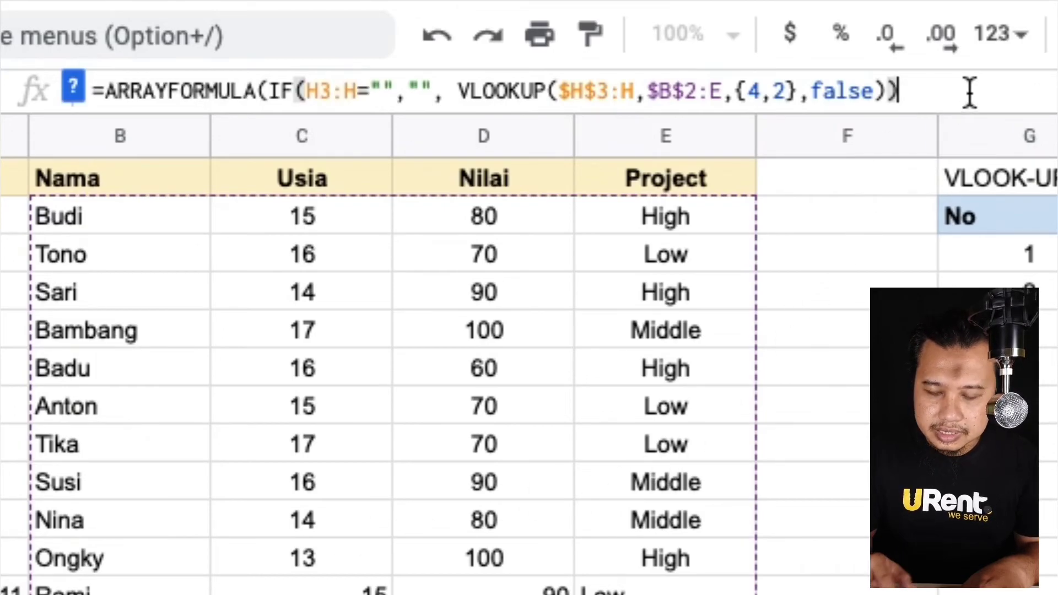
type(")")
key("Return")
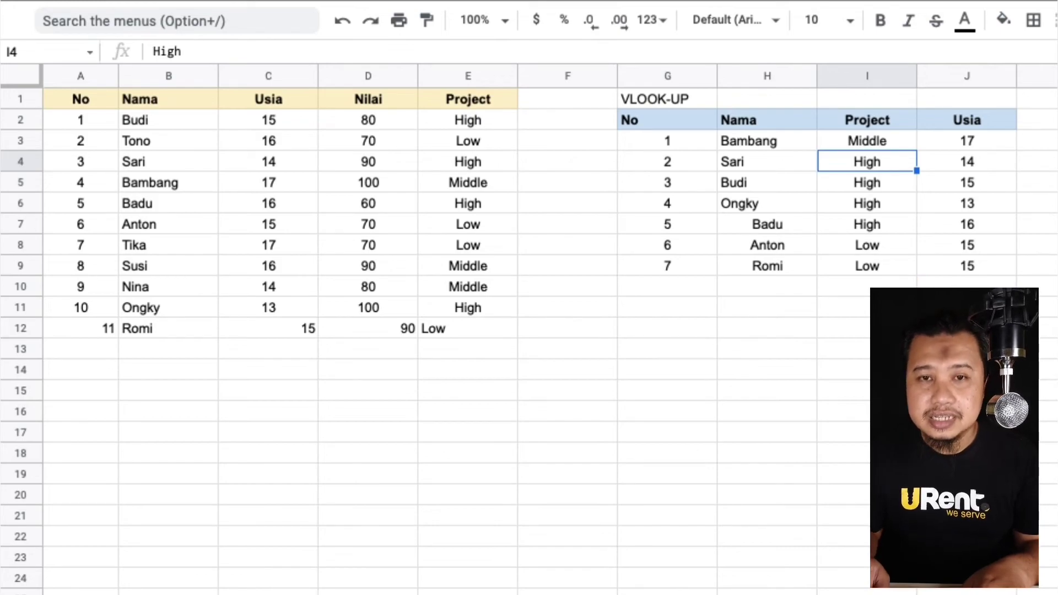
Left-align the names Badu, Anton and Romi in H7:H9.
key("Up")
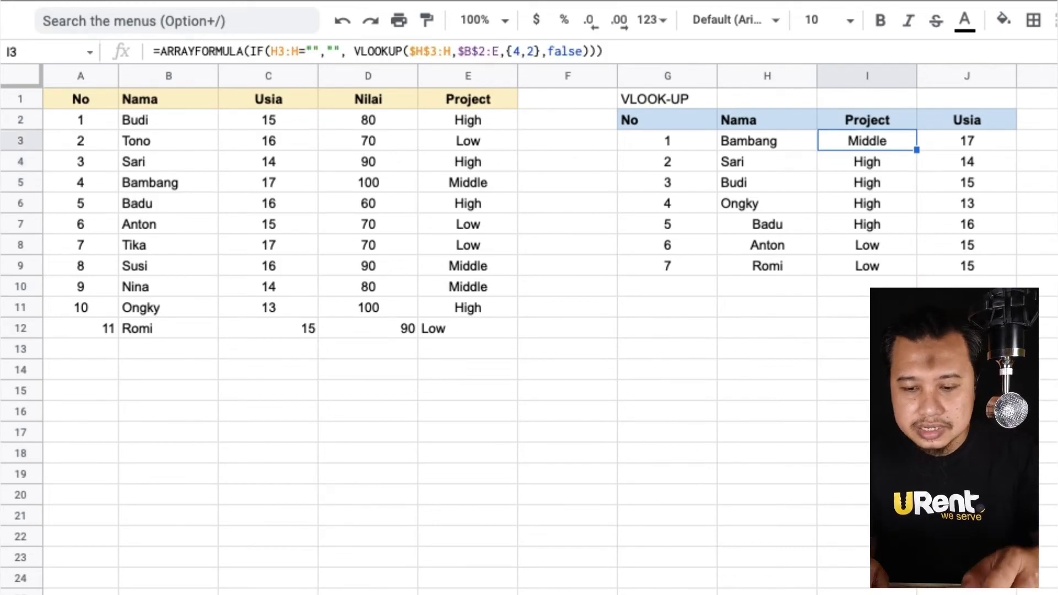
key("Down")
key("Left")
key("Left")
key("Down")
key("Down")
key("Down")
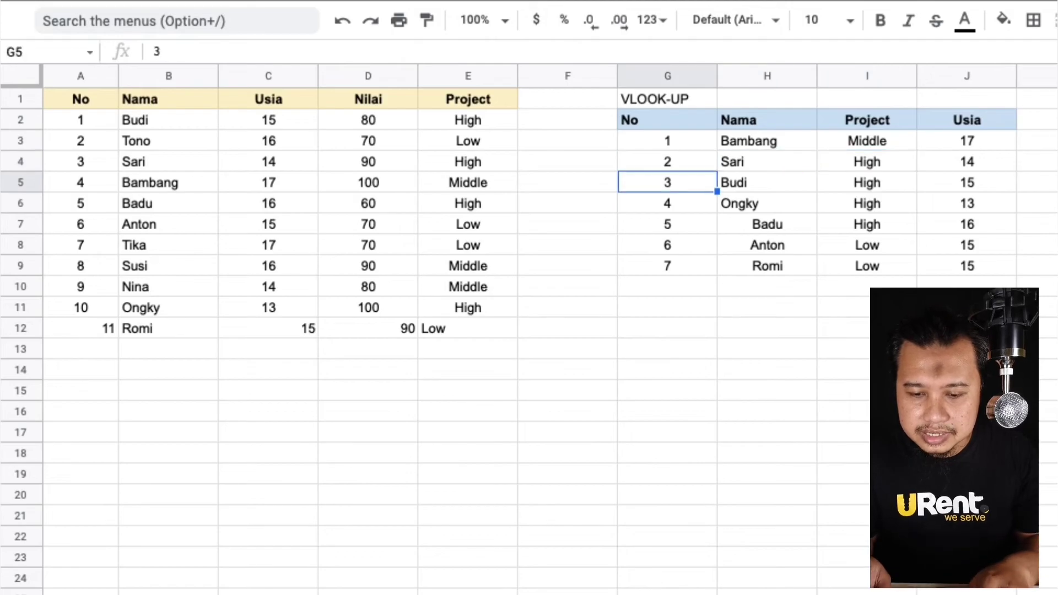
key("Right")
key("Down")
key("Up")
key("shift+Down")
key("shift+Down")
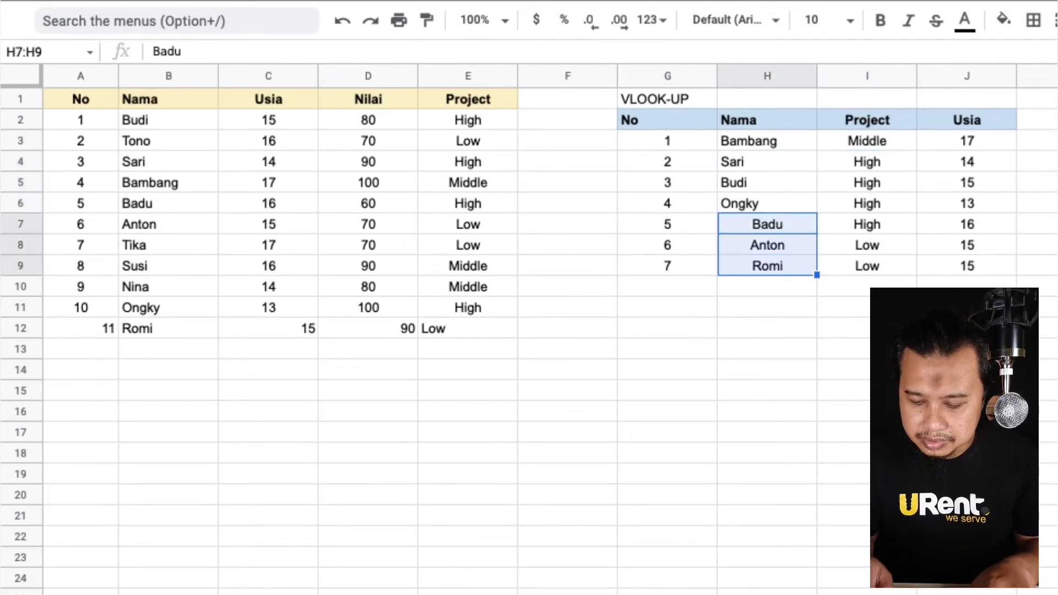
key("alt+slash")
type("left")
key("Down")
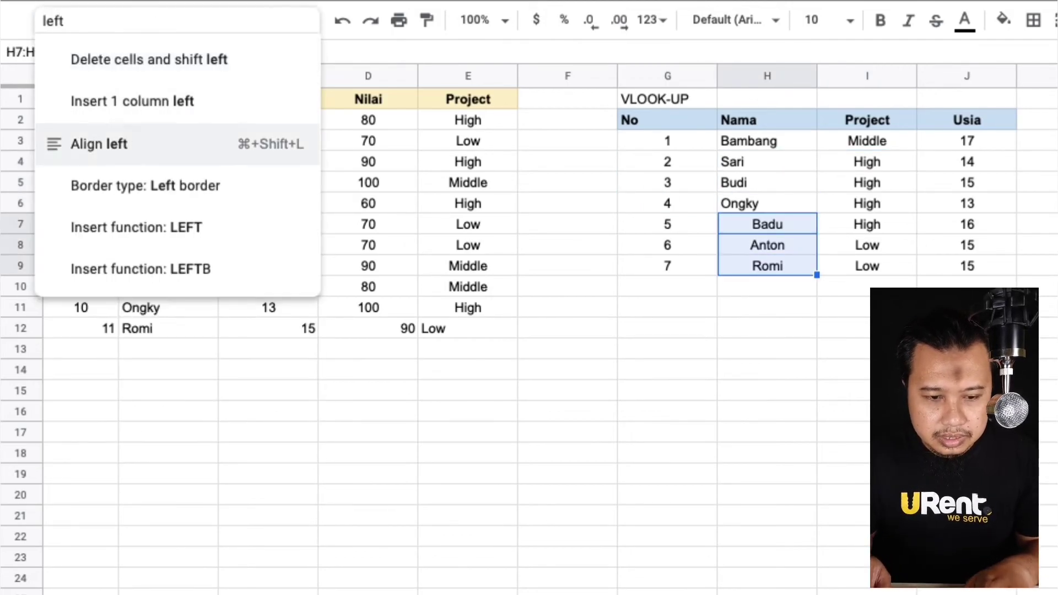
key("Down")
key("Return")
Review the updated ARRAYFORMULA in I3.
key("Up")
key("Up")
key("Right")
key("Left")
key("Up")
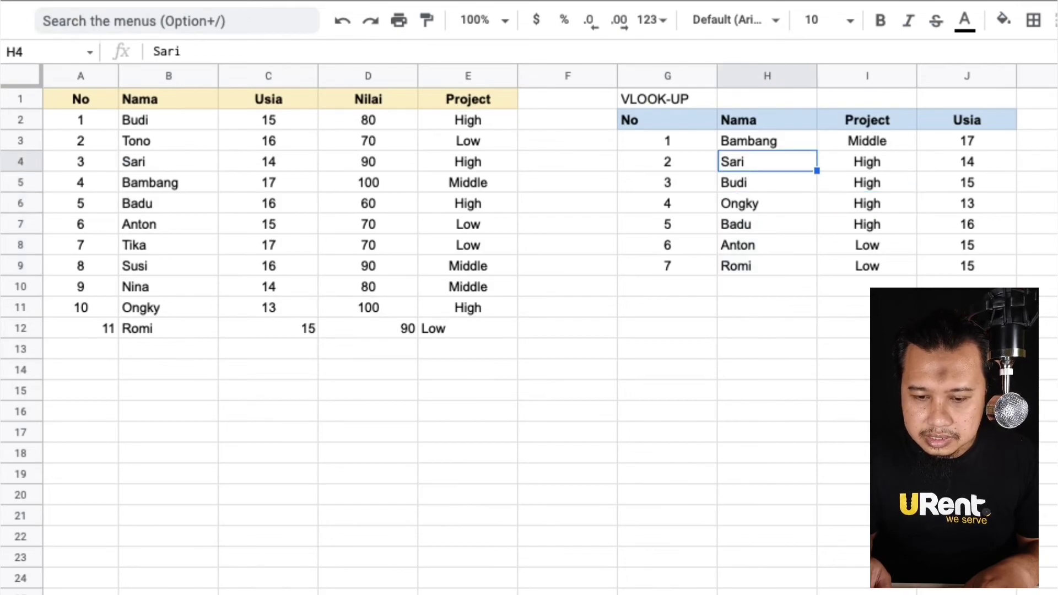
key("Up")
key("Right")
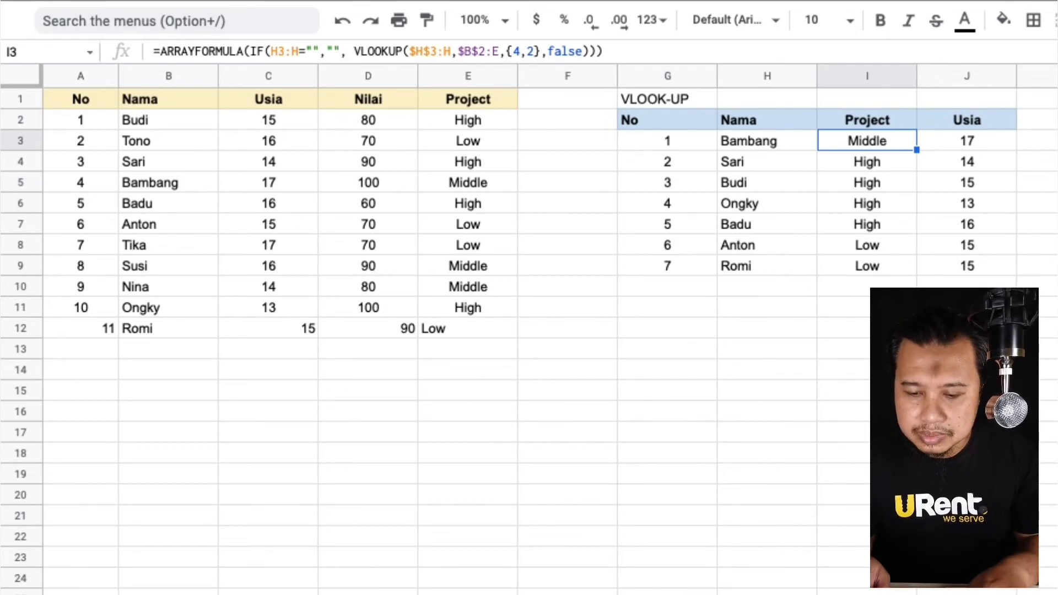
Add lookup entry number 8 with the name Tono in row 10 of the VLOOKUP table.
key("Down")
key("Down")
key("Down")
key("Down")
key("Down")
key("Down")
key("Down")
key("Left")
key("Left")
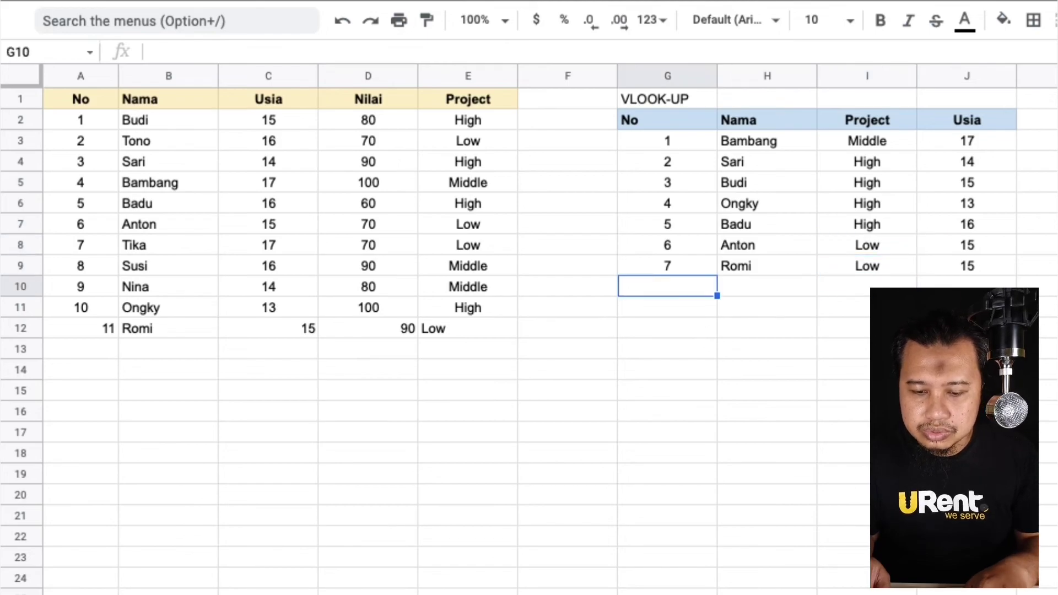
type("8")
key("Tab")
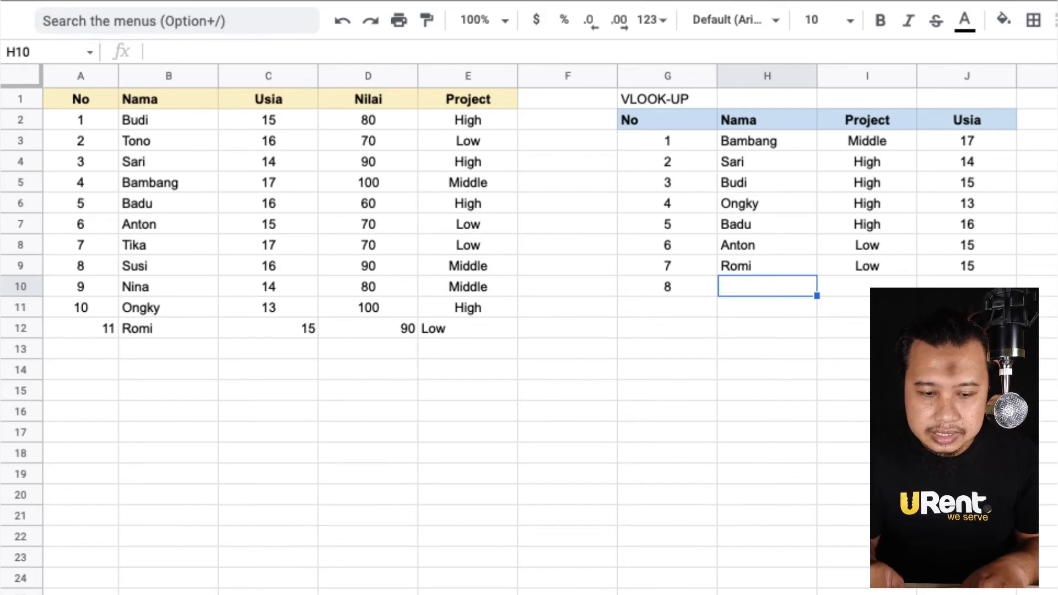
type("Too")
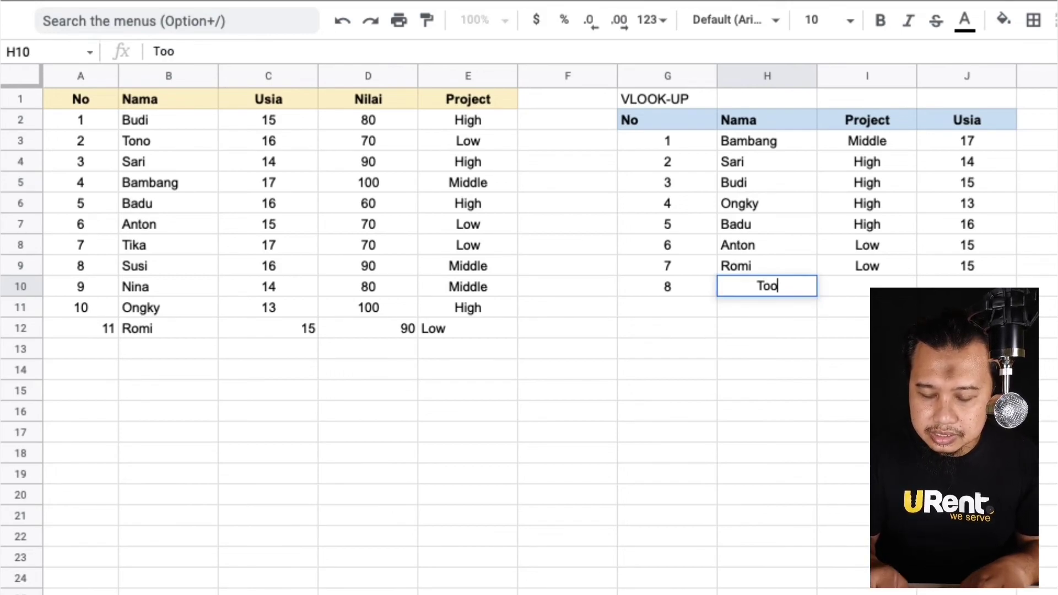
key("BackSpace")
type("no")
key("Return")
Inspect the looked-up Project value for Tono and the formula in the formula bar.
key("Up")
key("Right")
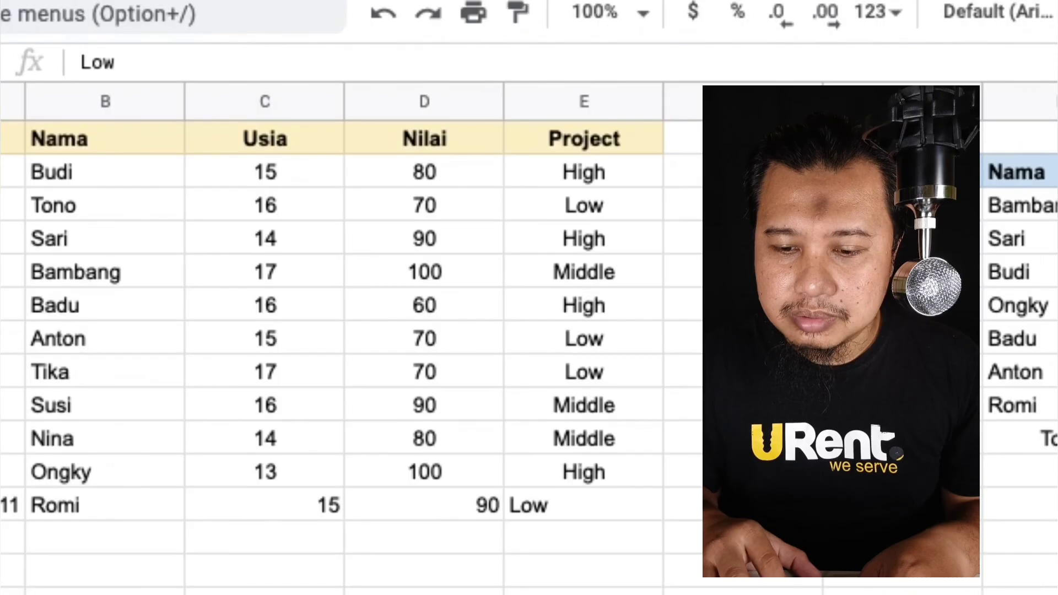
left_click(1056, 206)
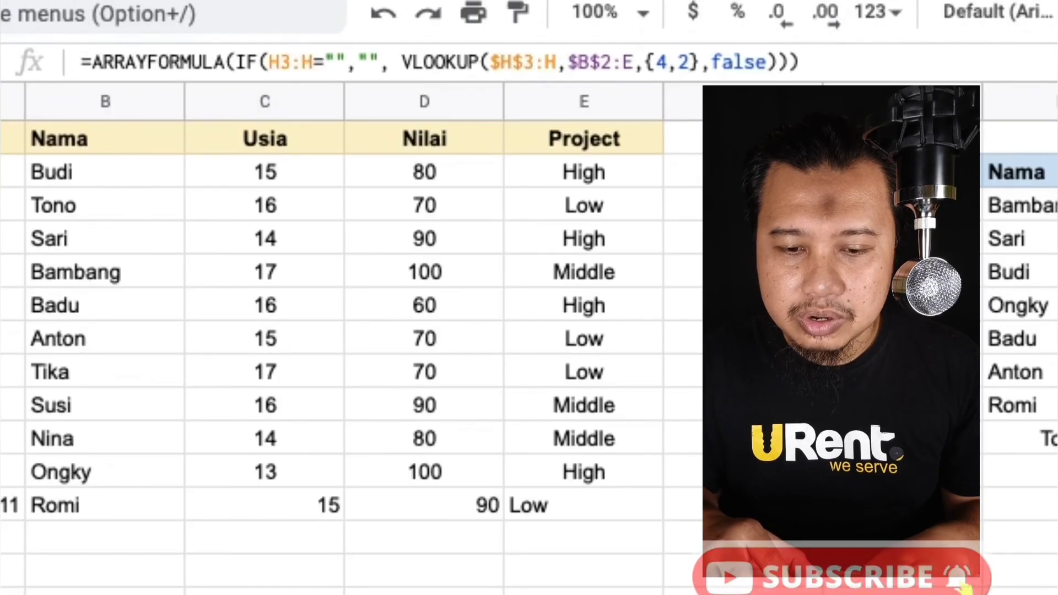